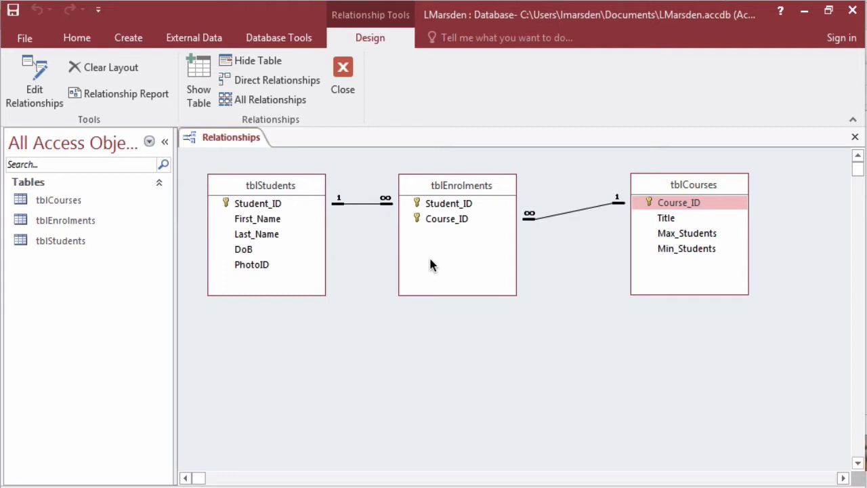
Open tblEnrolments and inspect the Student and Course fields of its new record
{"action": "double_click", "coordinate": [92, 221]}
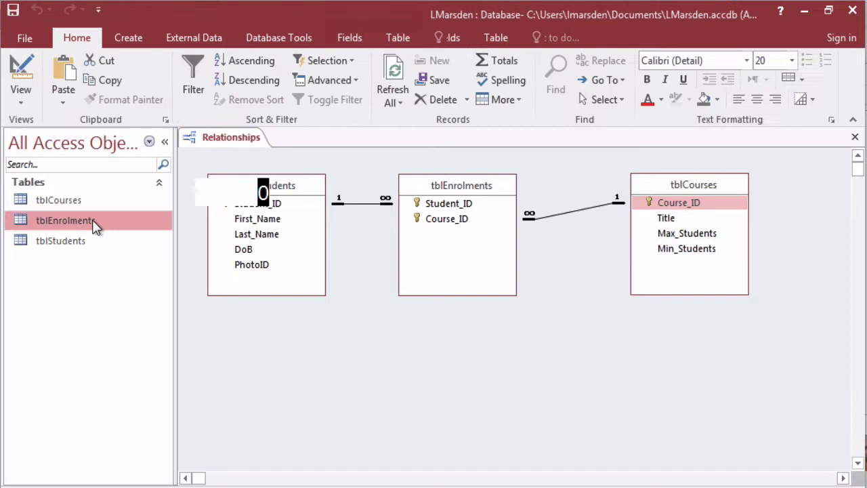
{"action": "left_click", "coordinate": [292, 193]}
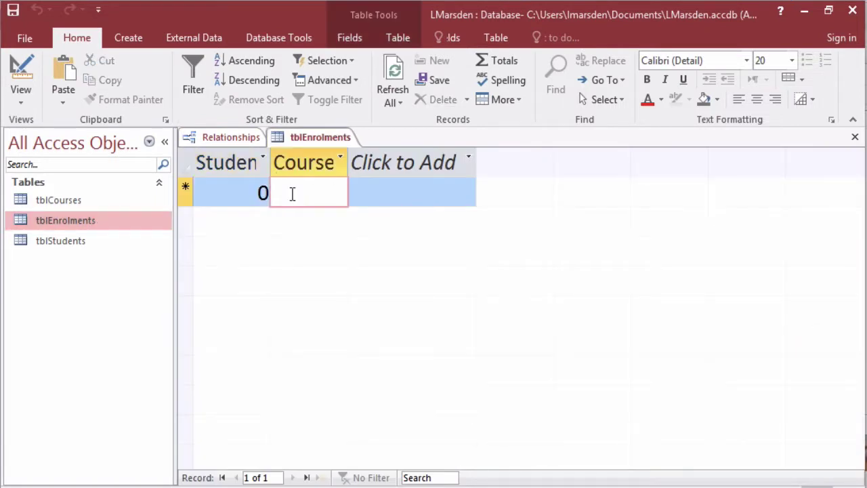
{"action": "left_click", "coordinate": [240, 188]}
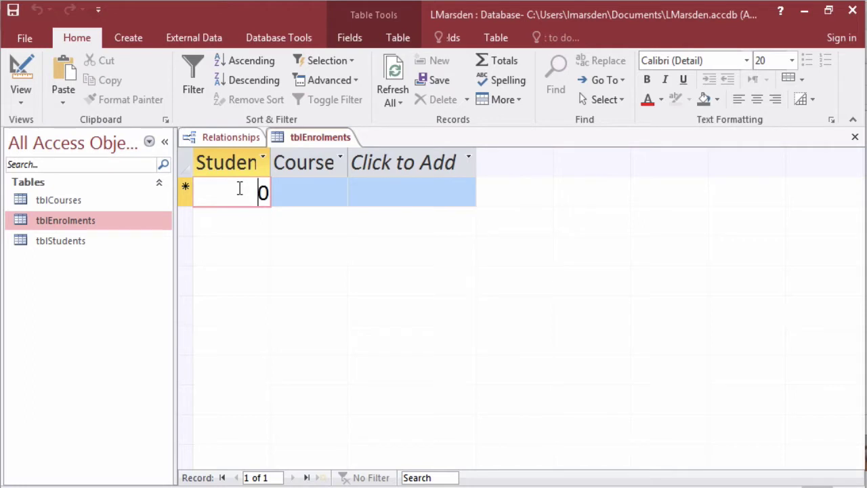
Open tblStudents and tblCourses, widen tblCourses' Course_ID column, then return to tblEnrolments
{"action": "left_click", "coordinate": [57, 246]}
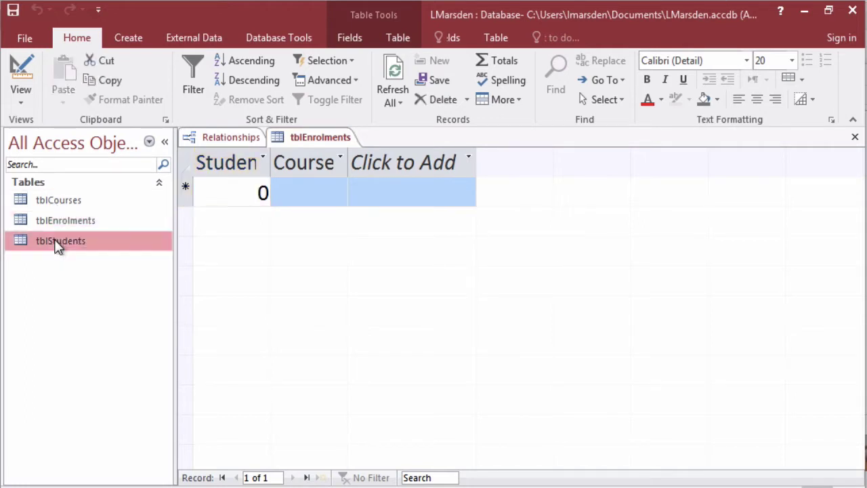
{"action": "double_click", "coordinate": [57, 246]}
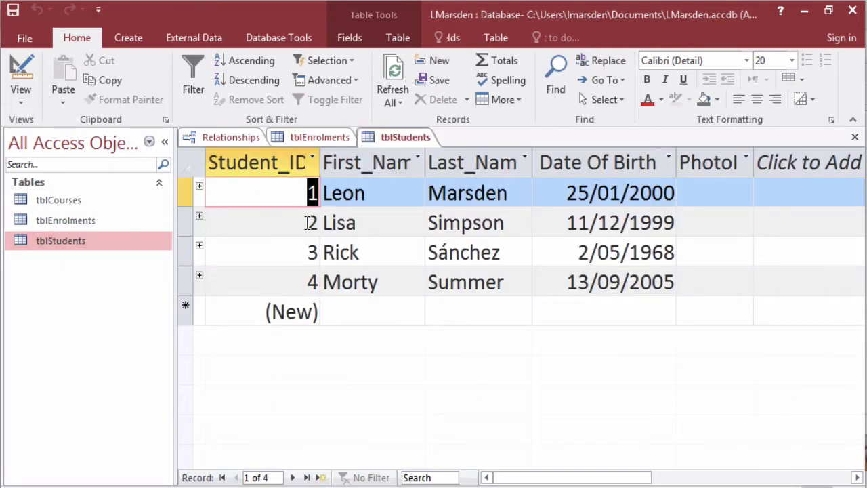
{"action": "double_click", "coordinate": [80, 201]}
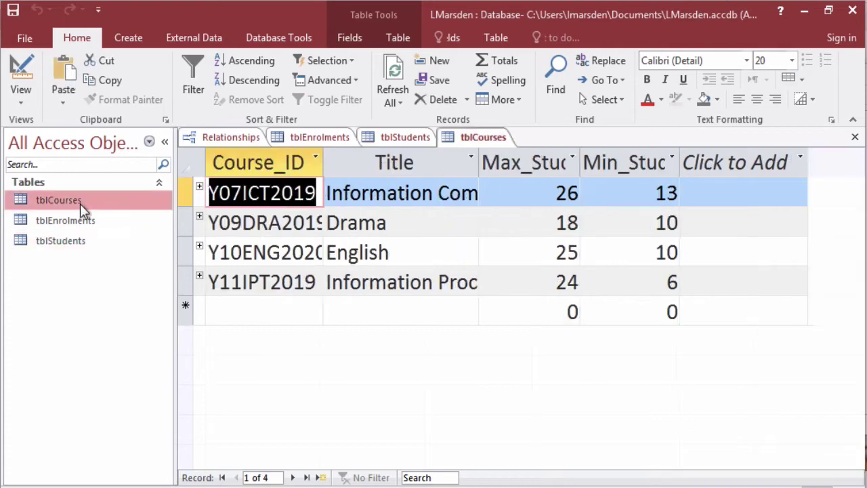
{"action": "left_click_drag", "start_coordinate": [324, 157], "coordinate": [381, 156]}
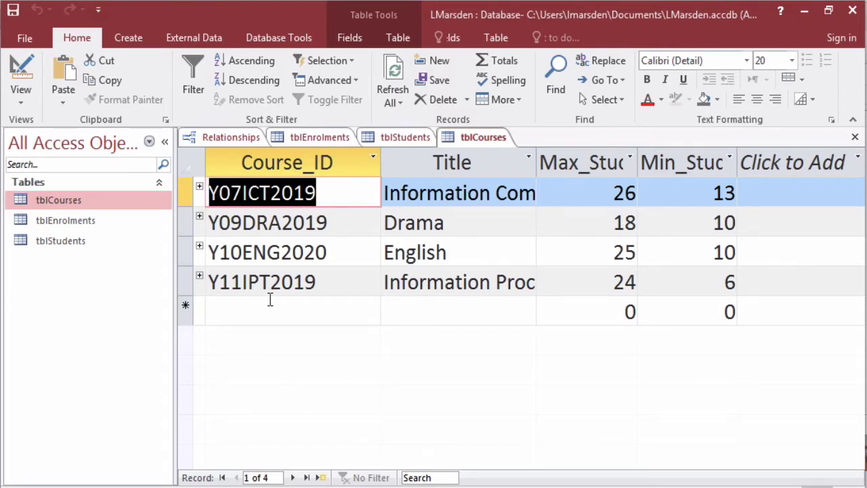
{"action": "double_click", "coordinate": [79, 220]}
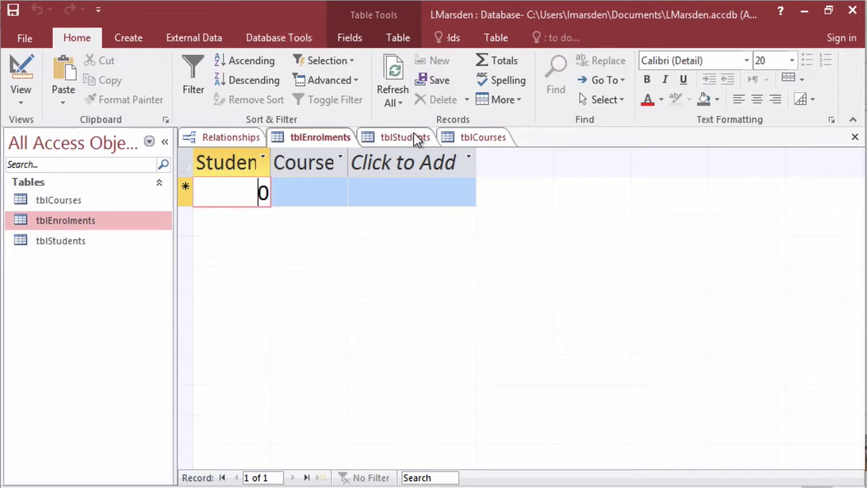
Close the tblEnrolments, tblStudents and tblCourses datasheets
{"action": "left_click", "coordinate": [244, 145]}
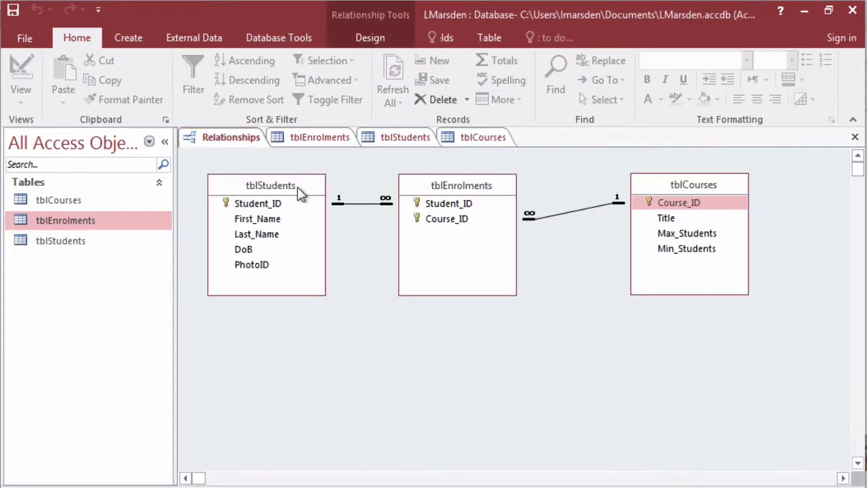
{"action": "left_click", "coordinate": [318, 137]}
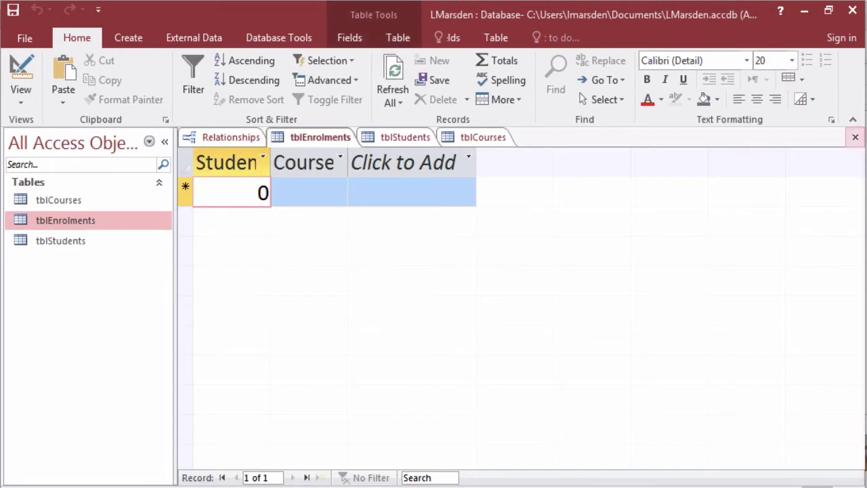
{"action": "left_click", "coordinate": [854, 137]}
{"action": "left_click", "coordinate": [319, 139]}
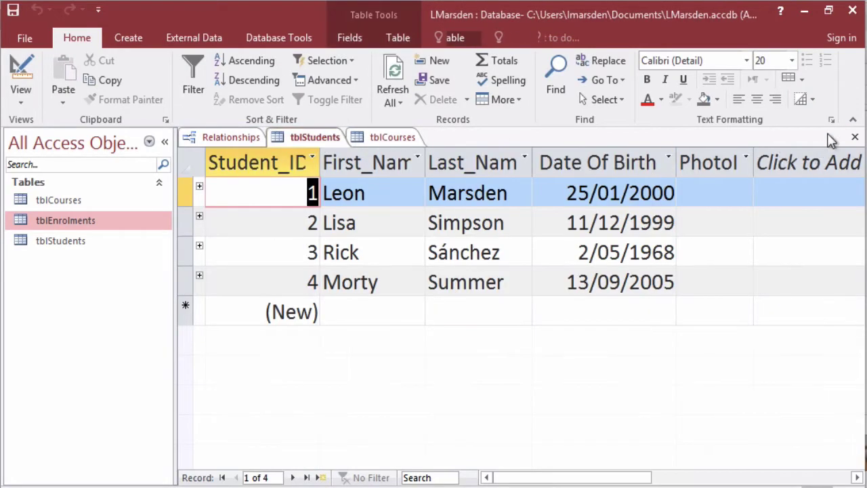
{"action": "left_click", "coordinate": [854, 136]}
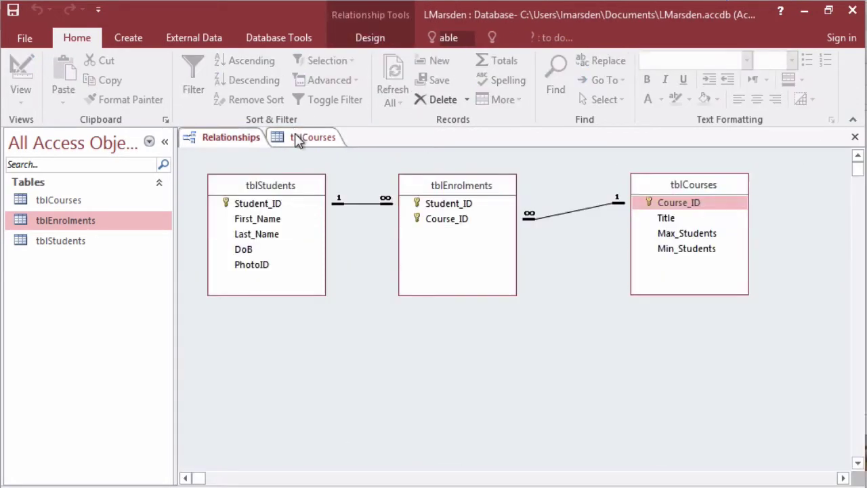
{"action": "left_click", "coordinate": [296, 138]}
{"action": "left_click", "coordinate": [854, 137]}
Delete the student–enrolment and enrolment–course relationships, then show all tables in the layout
{"action": "right_click", "coordinate": [363, 203]}
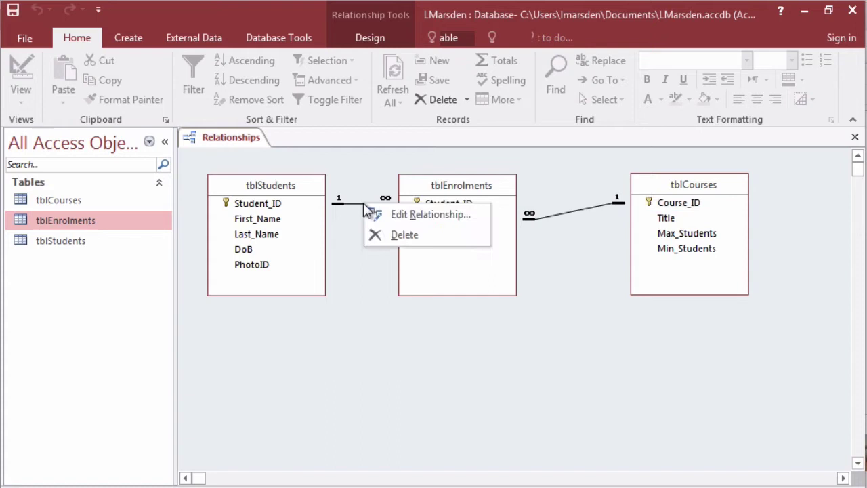
{"action": "left_click", "coordinate": [393, 237]}
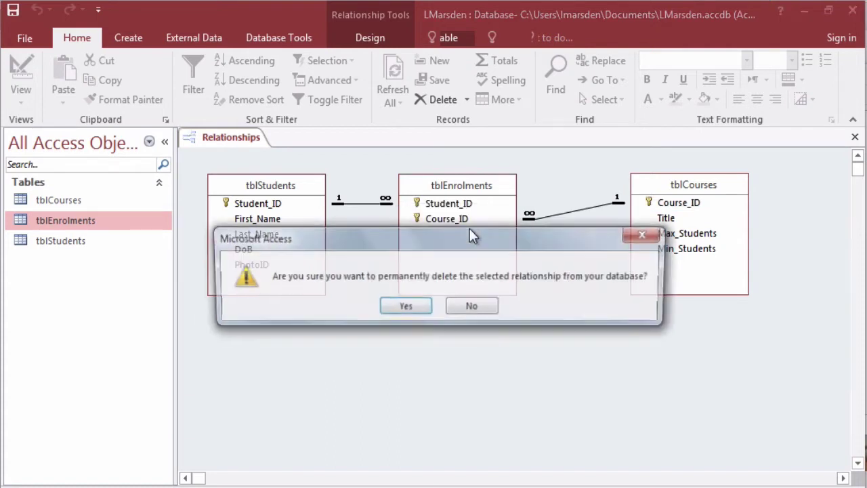
{"action": "left_click", "coordinate": [404, 305]}
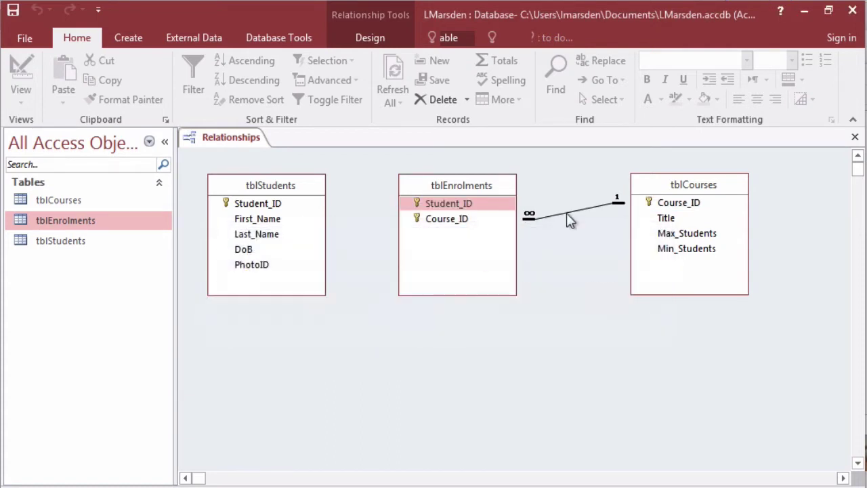
{"action": "right_click", "coordinate": [568, 214]}
{"action": "left_click", "coordinate": [559, 213]}
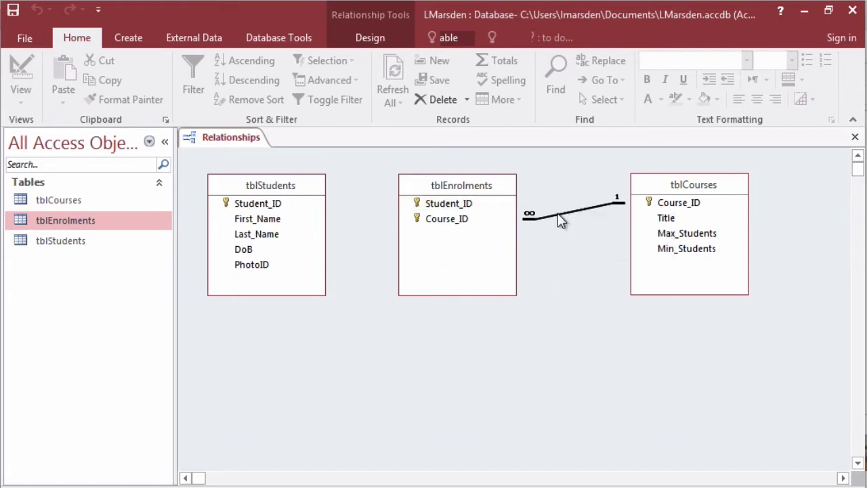
{"action": "right_click", "coordinate": [558, 213]}
{"action": "left_click", "coordinate": [581, 245]}
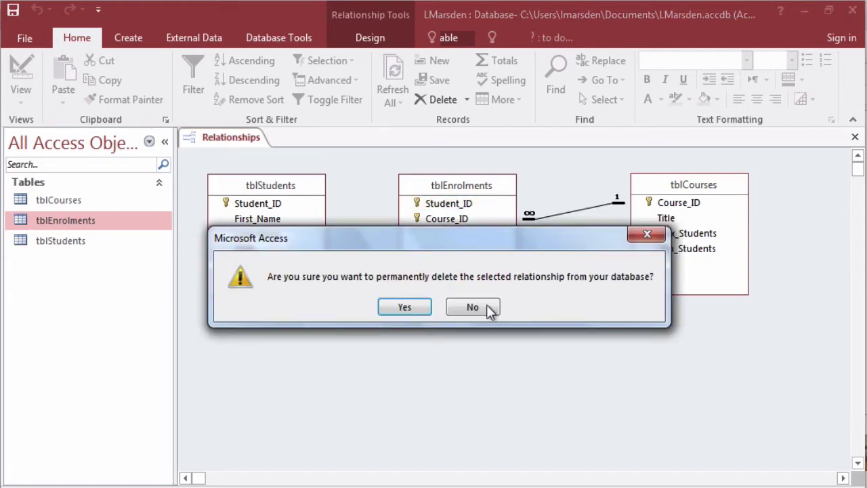
{"action": "left_click", "coordinate": [408, 304]}
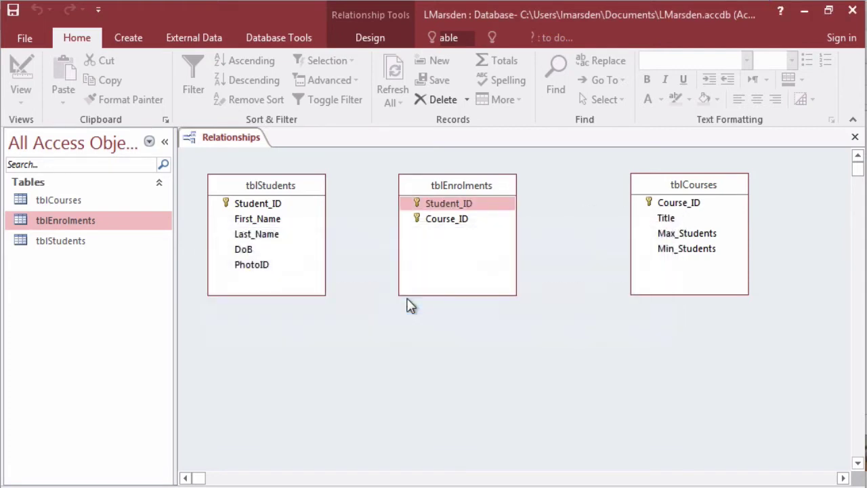
{"action": "right_click", "coordinate": [529, 350]}
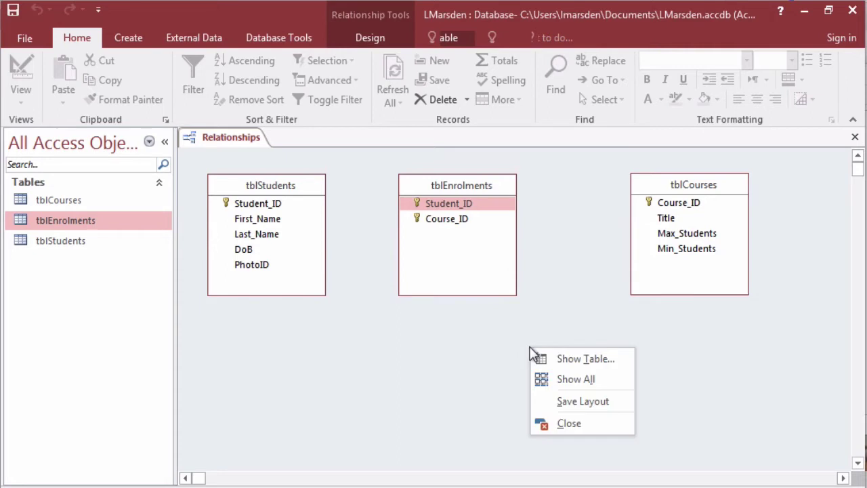
{"action": "left_click", "coordinate": [570, 376]}
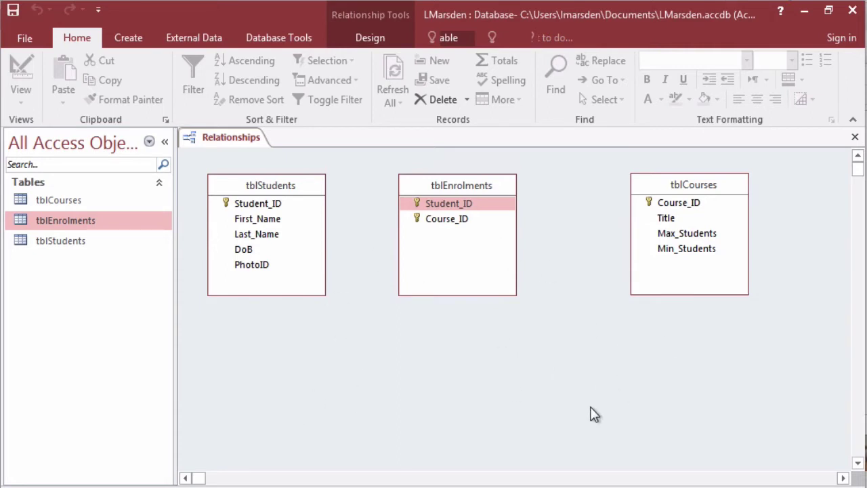
Drag Student_ID toward tblStudents, then open tblEnrolments in Design view and list Student_ID's data types
{"action": "left_click", "coordinate": [456, 200]}
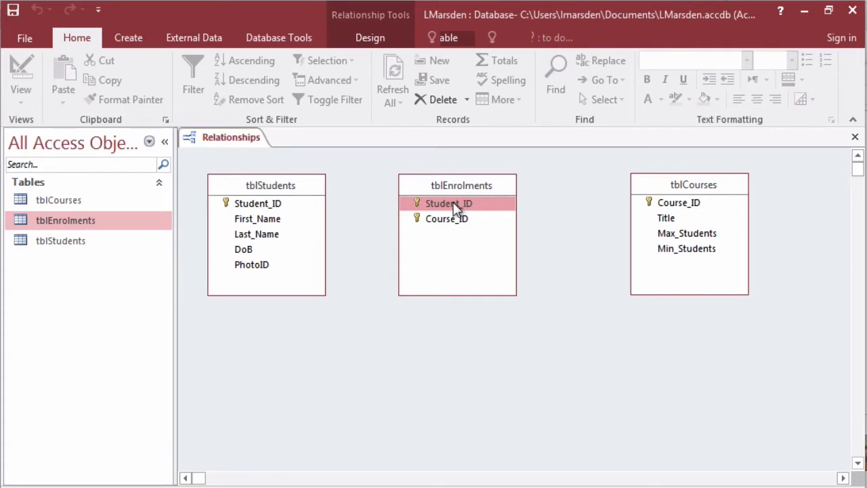
{"action": "left_click_drag", "start_coordinate": [457, 208], "coordinate": [482, 208]}
{"action": "right_click", "coordinate": [481, 203]}
{"action": "left_click", "coordinate": [507, 235]}
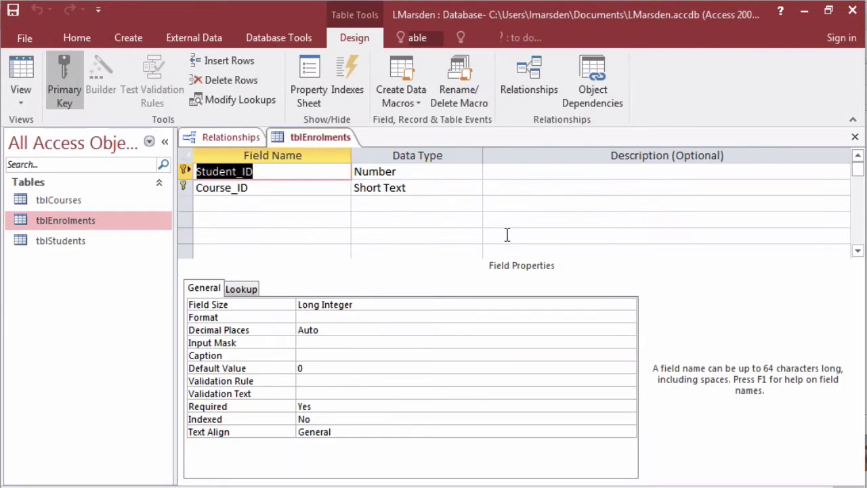
{"action": "left_click", "coordinate": [446, 172]}
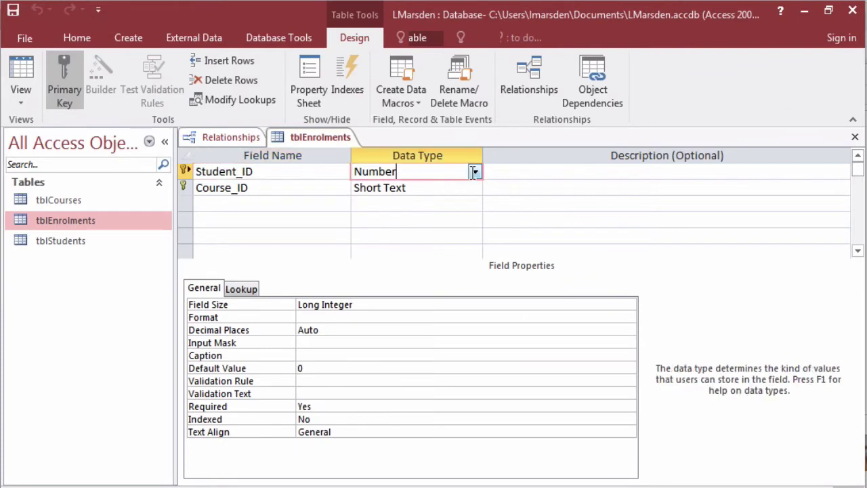
{"action": "left_click", "coordinate": [474, 173]}
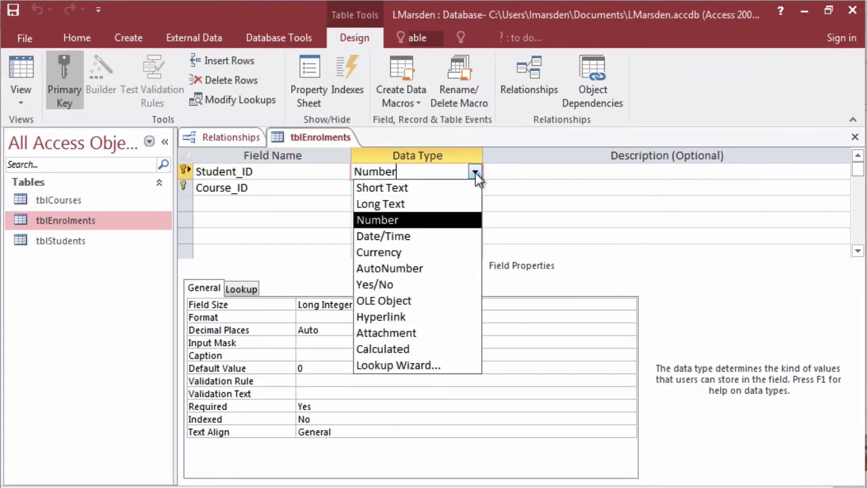
Start a Lookup Wizard on tblStudents, adding Student_ID, First_Name and Last_Name to the list
{"action": "left_click", "coordinate": [431, 369]}
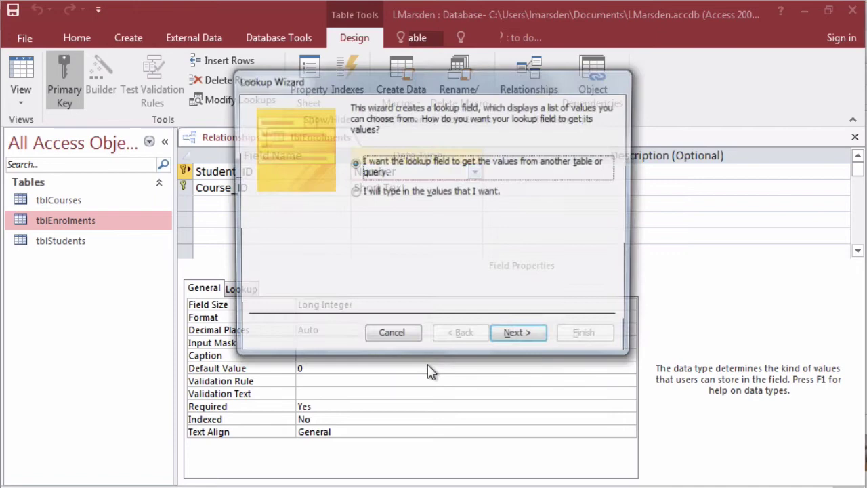
{"action": "left_click", "coordinate": [514, 338]}
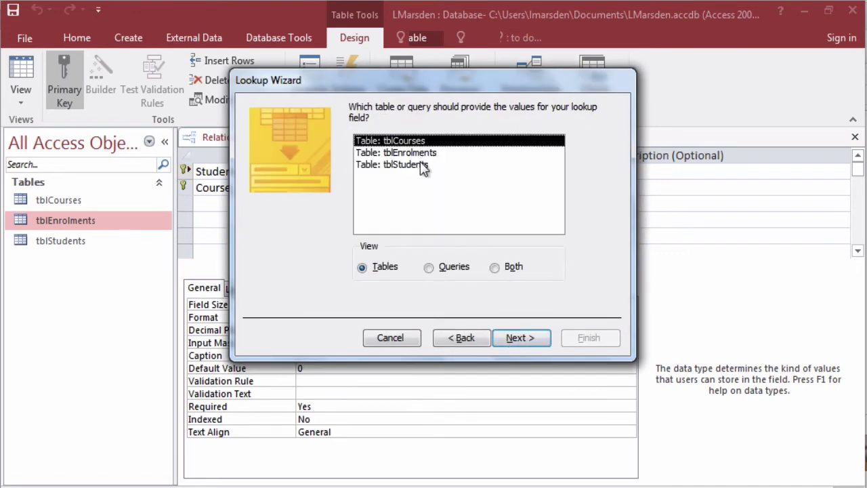
{"action": "left_click", "coordinate": [422, 164]}
{"action": "left_click", "coordinate": [518, 338]}
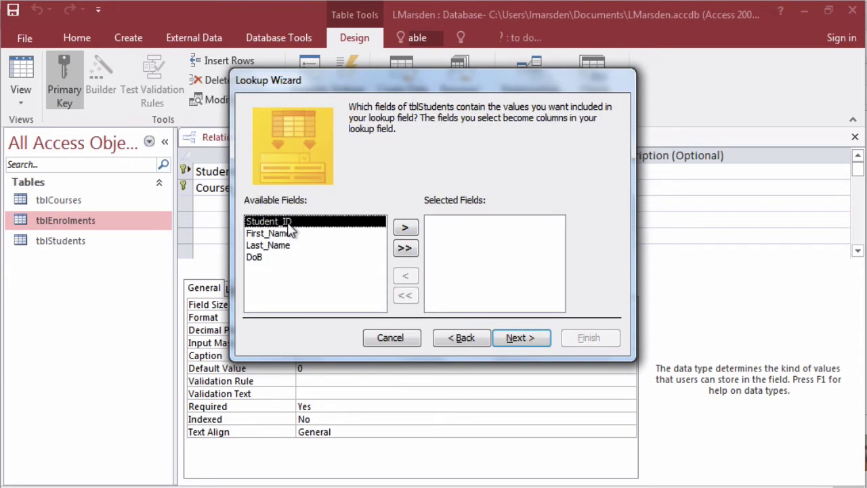
{"action": "left_click", "coordinate": [405, 228]}
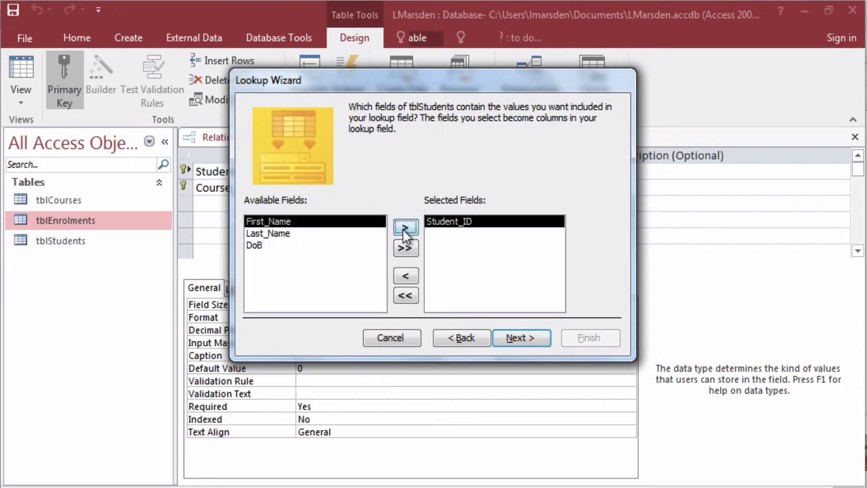
{"action": "left_click", "coordinate": [405, 228]}
{"action": "left_click", "coordinate": [405, 229]}
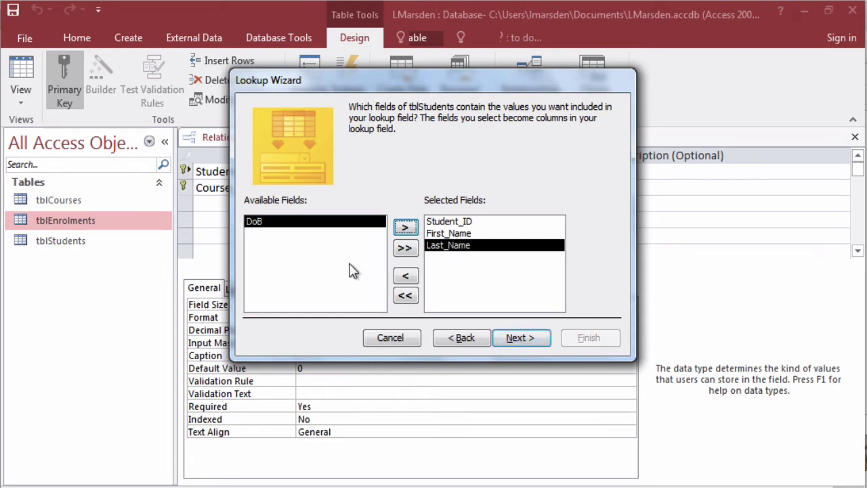
Skip sorting, show the Student_ID key column, store Student_ID, and finish the wizard
{"action": "left_click", "coordinate": [520, 340]}
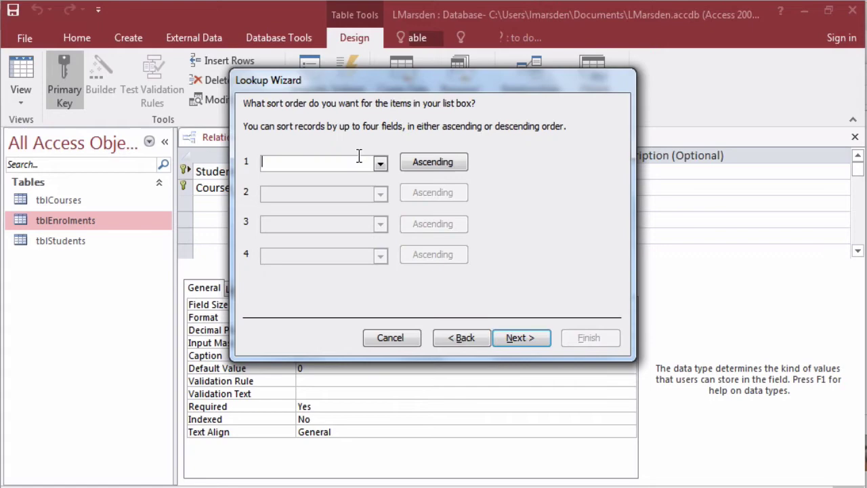
{"action": "left_click", "coordinate": [522, 339]}
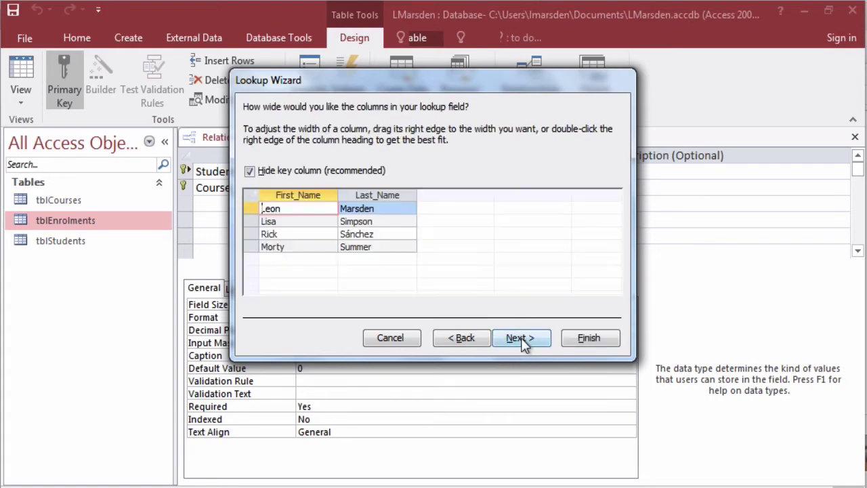
{"action": "left_click", "coordinate": [250, 172]}
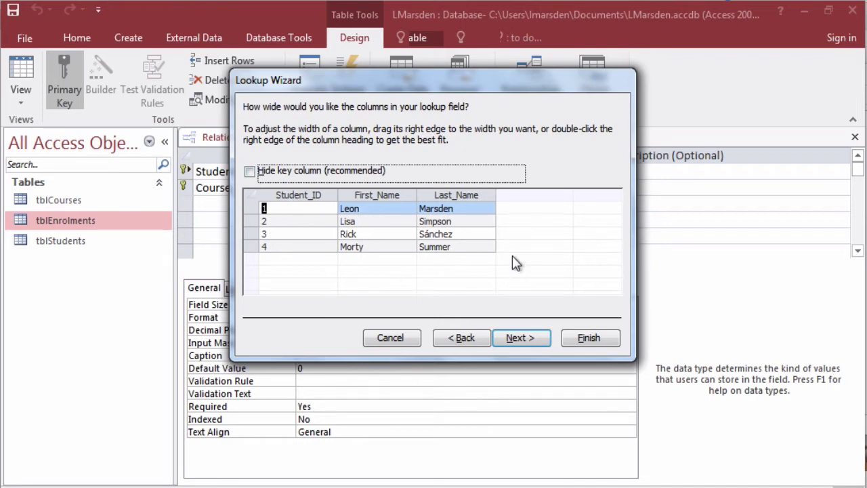
{"action": "left_click", "coordinate": [530, 340]}
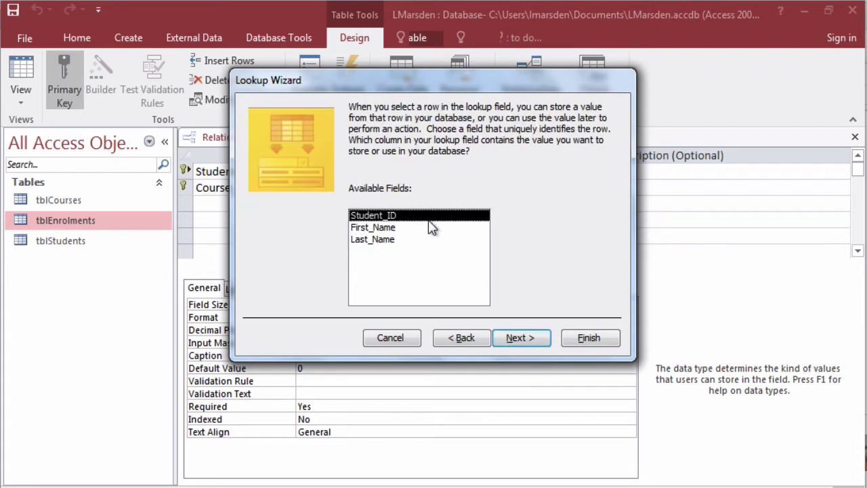
{"action": "left_click", "coordinate": [532, 337]}
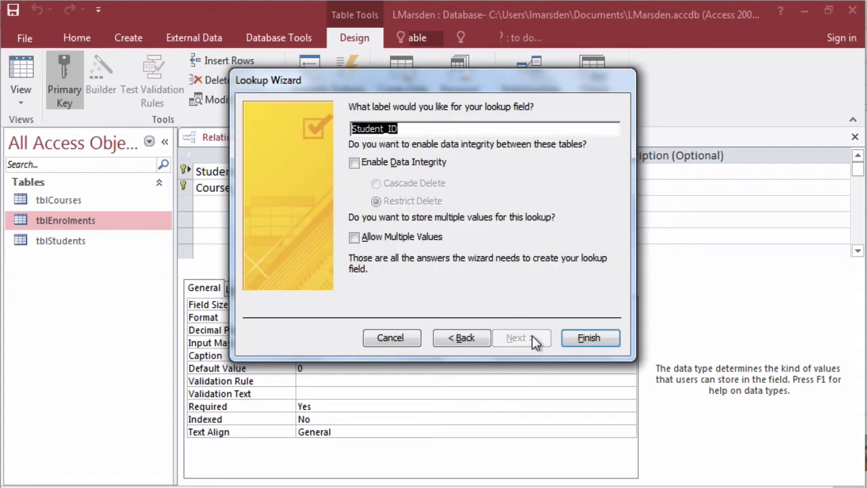
{"action": "left_click", "coordinate": [587, 337]}
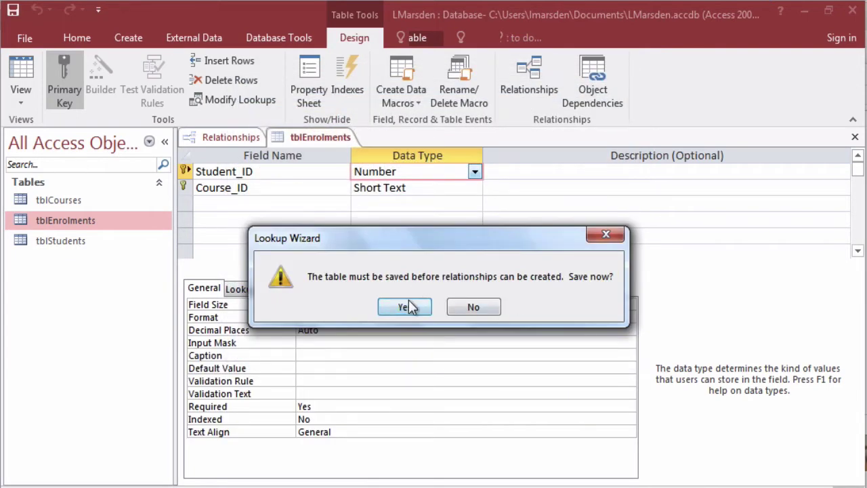
Save tblEnrolments, test the Student_ID dropdown with student 2, discard it, and return to Design view
{"action": "left_click", "coordinate": [405, 306]}
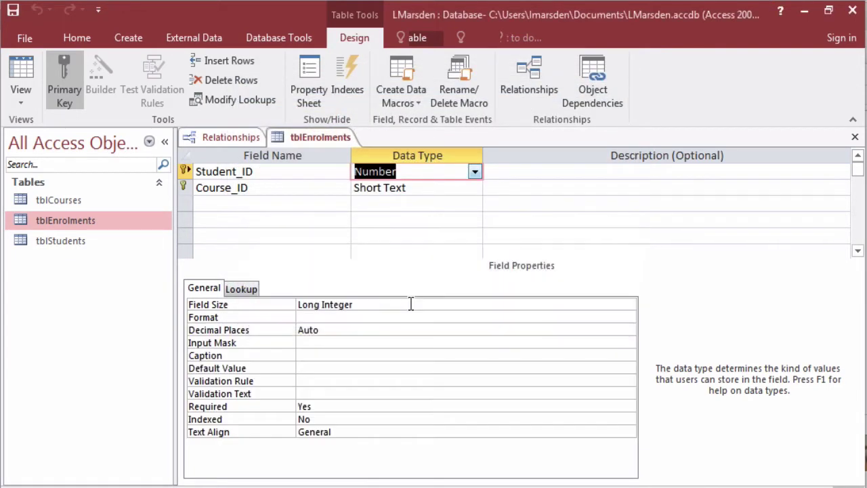
{"action": "left_click", "coordinate": [18, 73]}
{"action": "left_click", "coordinate": [262, 194]}
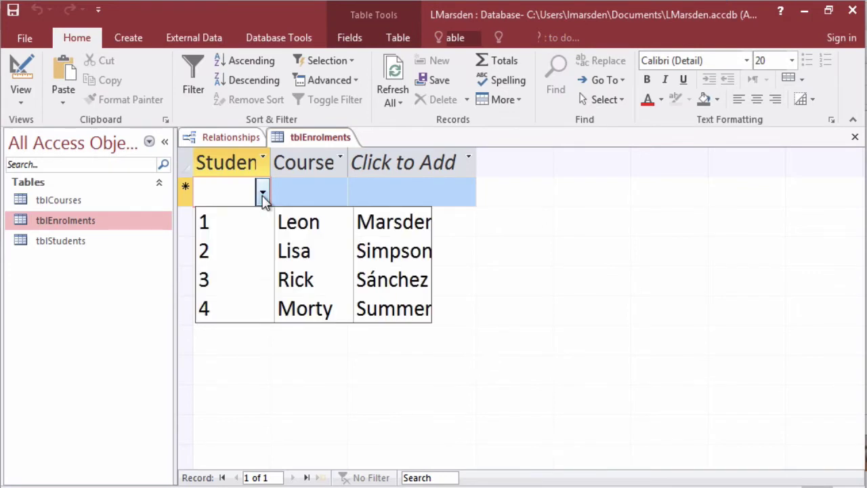
{"action": "left_click", "coordinate": [283, 258]}
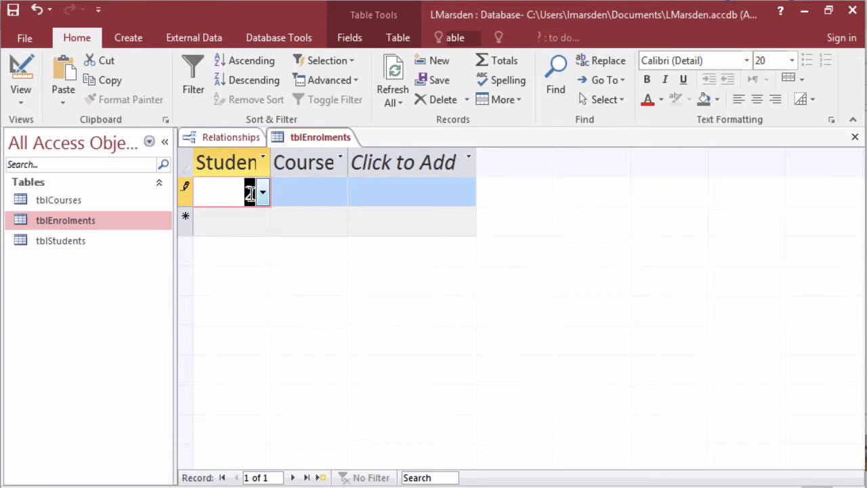
{"action": "key", "text": "Escape"}
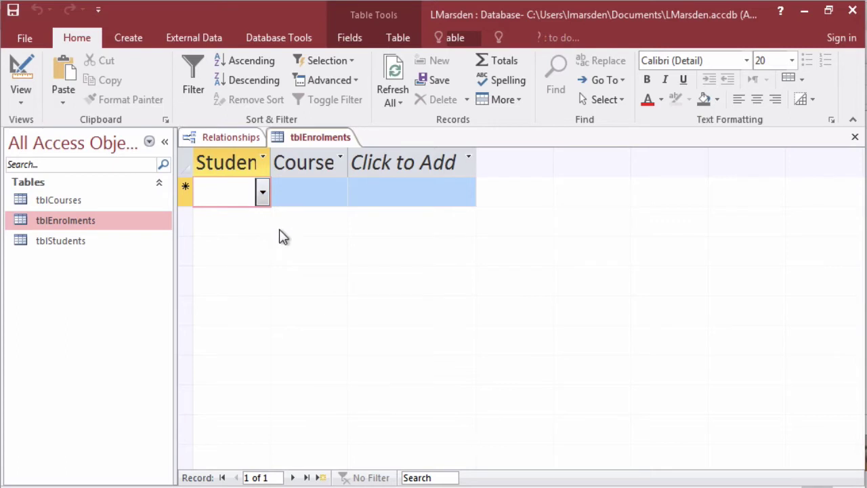
{"action": "left_click", "coordinate": [21, 74]}
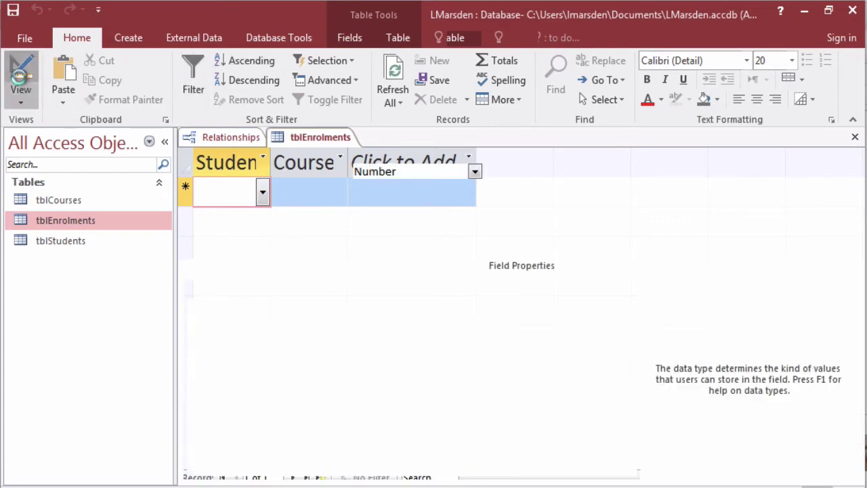
Start a Course_ID Lookup Wizard on tblCourses, adding the Course_ID and Title fields
{"action": "left_click", "coordinate": [484, 188]}
{"action": "left_click", "coordinate": [474, 188]}
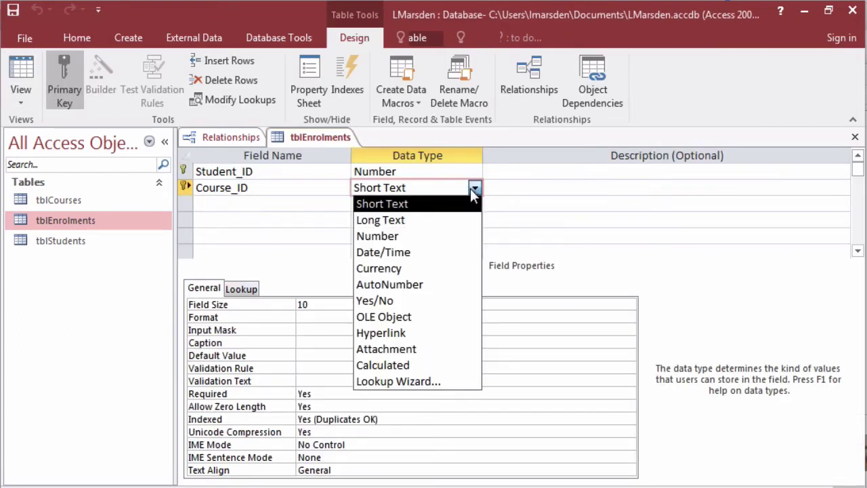
{"action": "left_click", "coordinate": [455, 381]}
{"action": "left_click", "coordinate": [516, 337]}
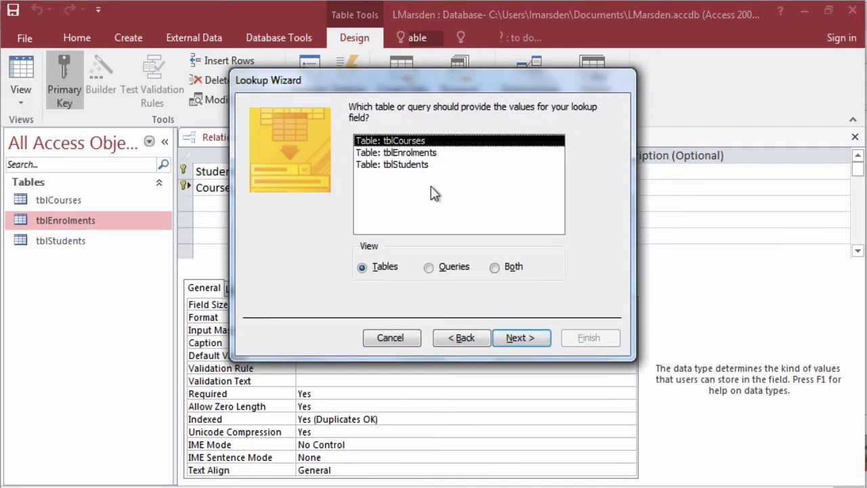
{"action": "left_click", "coordinate": [517, 338]}
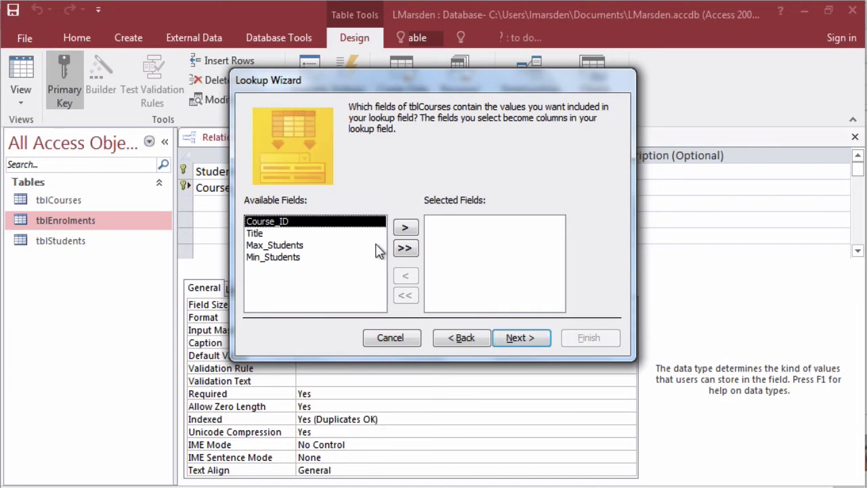
{"action": "left_click", "coordinate": [405, 228]}
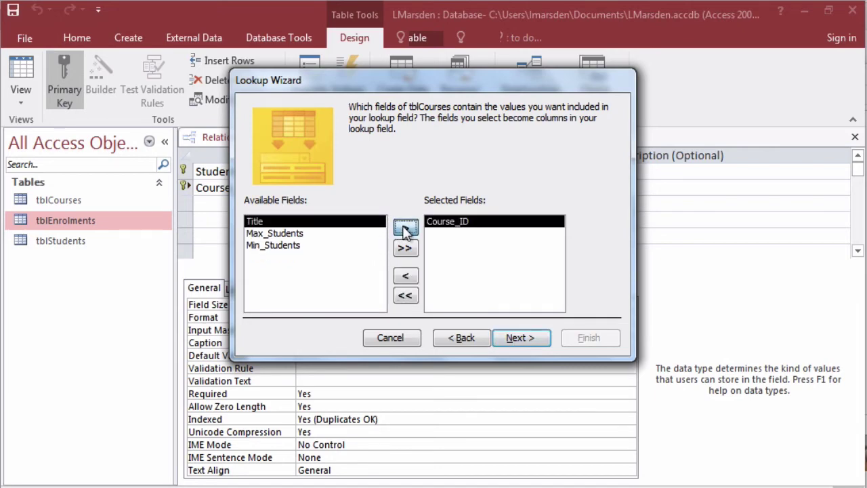
{"action": "left_click", "coordinate": [406, 229]}
Sort by Course_ID, show the key column, store Course_ID, finish, and save the table
{"action": "left_click", "coordinate": [516, 339]}
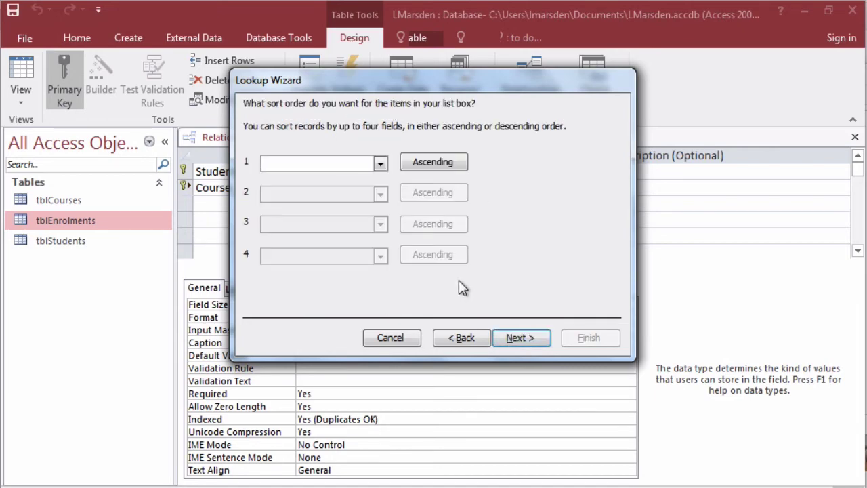
{"action": "left_click", "coordinate": [381, 165]}
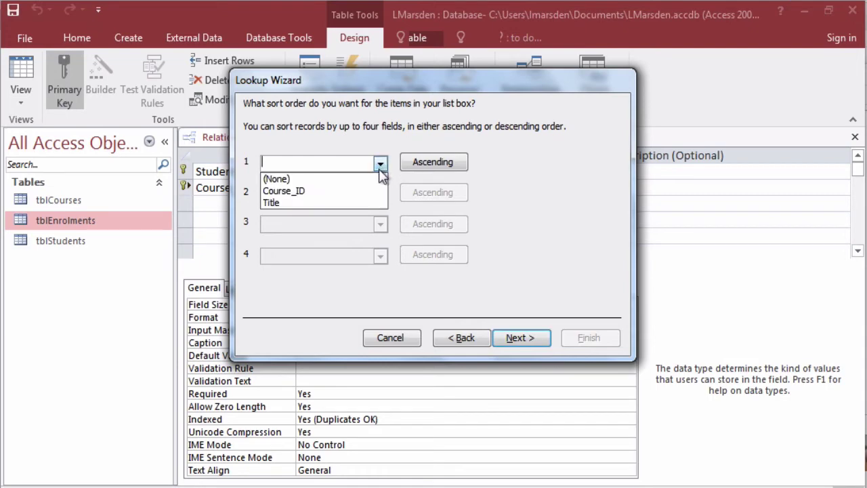
{"action": "left_click", "coordinate": [372, 191]}
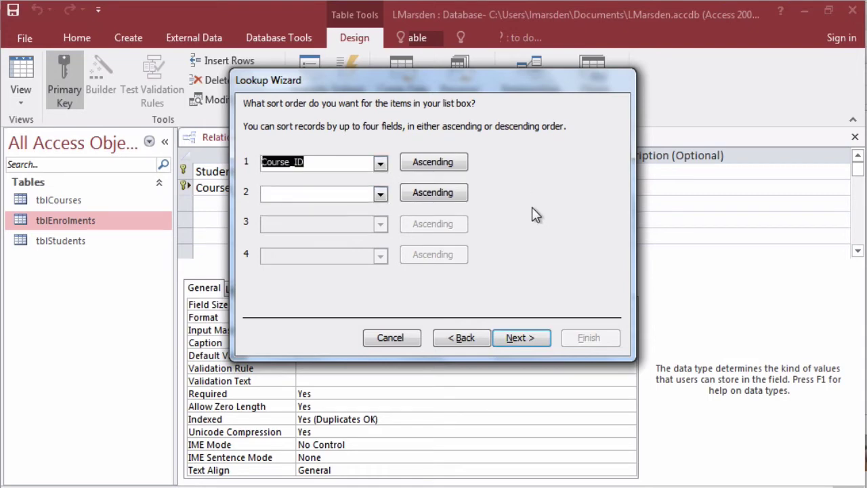
{"action": "left_click", "coordinate": [521, 338]}
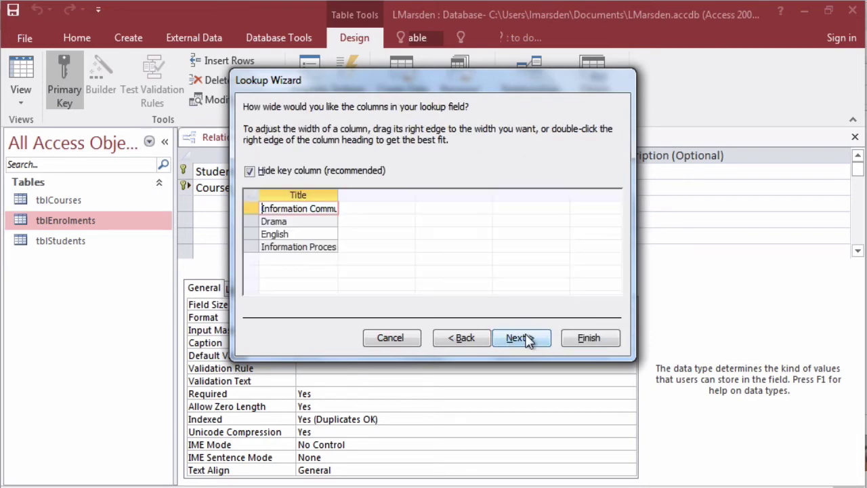
{"action": "left_click", "coordinate": [250, 171]}
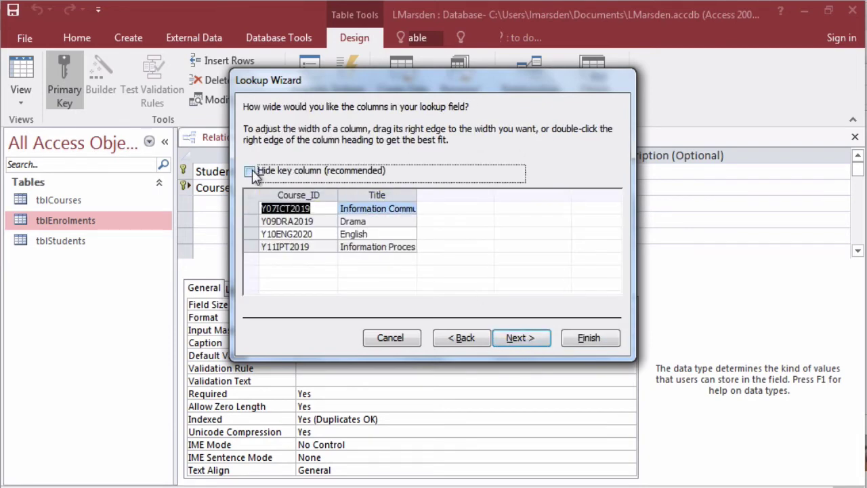
{"action": "left_click", "coordinate": [522, 339]}
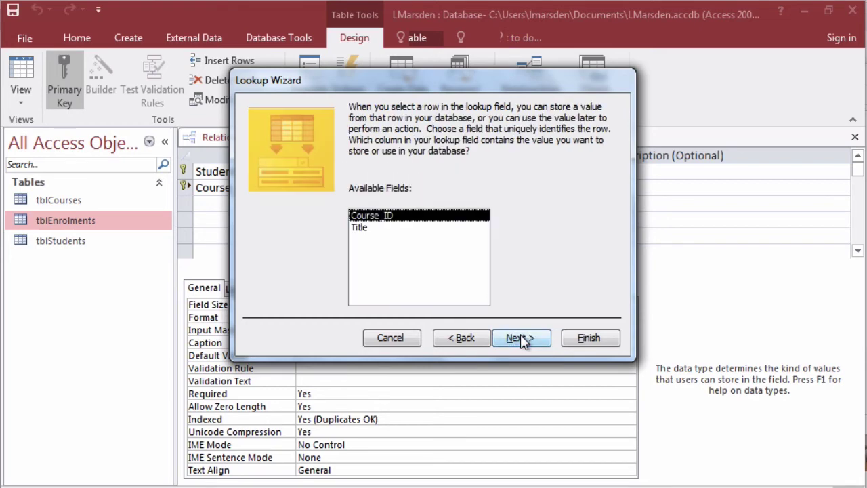
{"action": "left_click", "coordinate": [521, 338]}
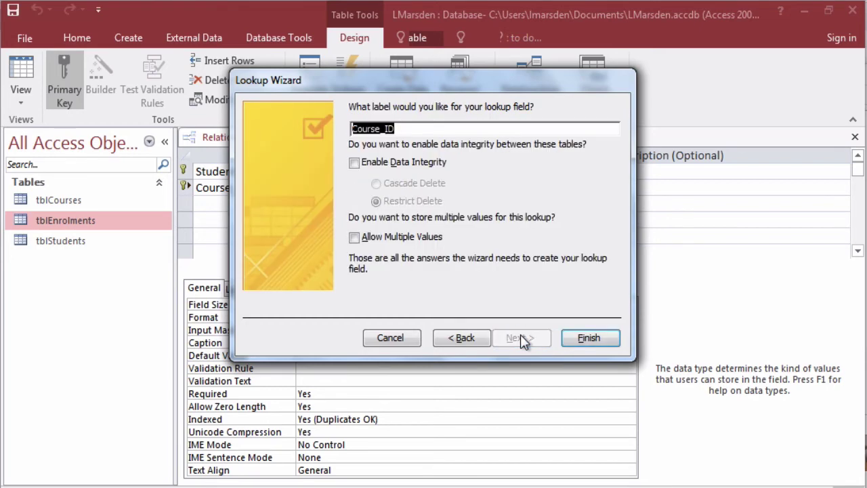
{"action": "left_click", "coordinate": [588, 339]}
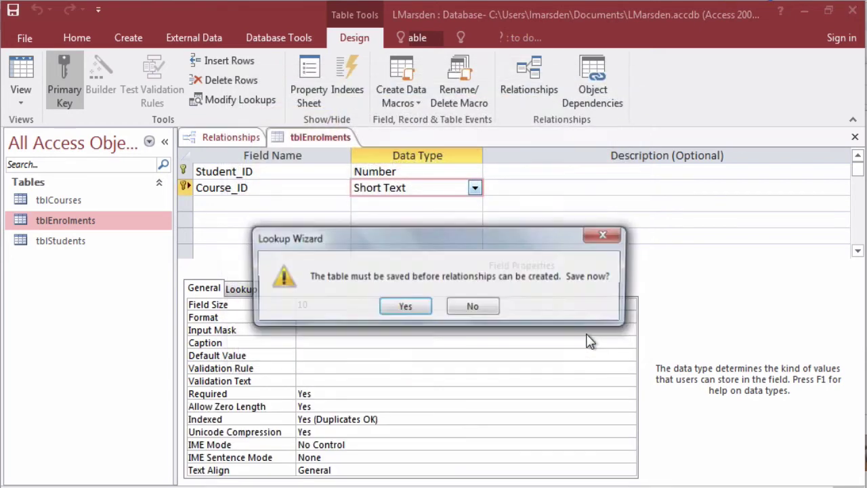
{"action": "left_click", "coordinate": [405, 307]}
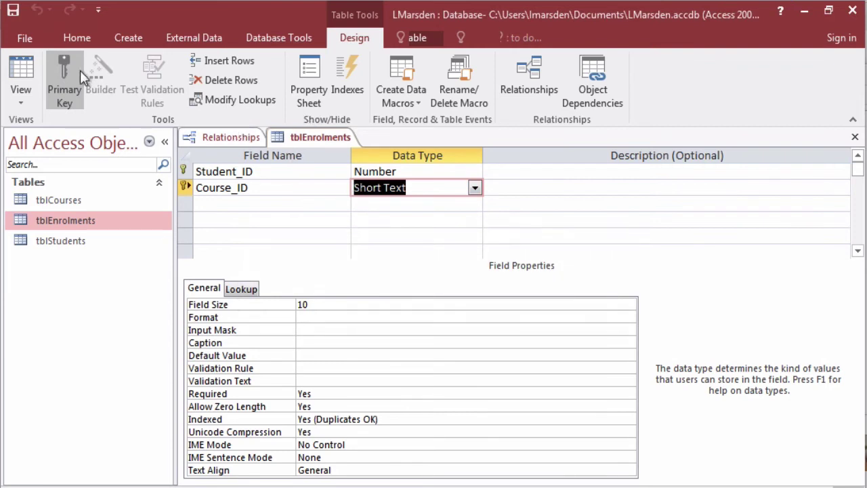
In Datasheet view, try a record with student 1 and course Y07ICT, then discard it
{"action": "left_click", "coordinate": [22, 73]}
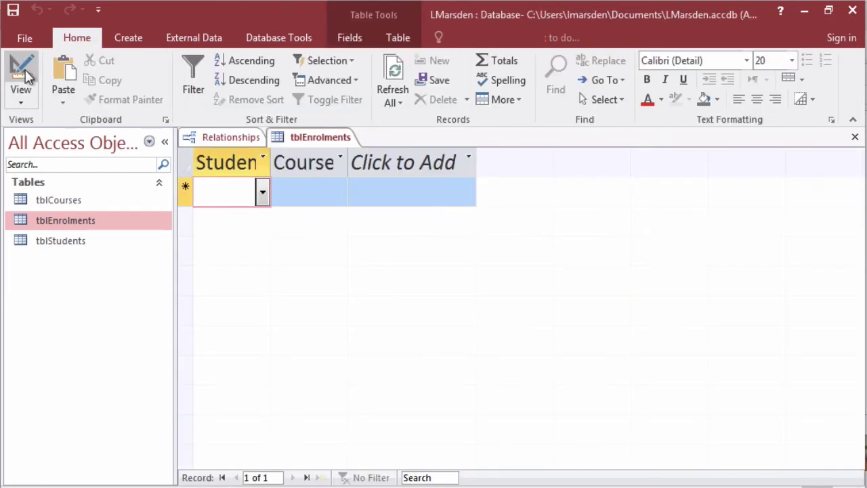
{"action": "left_click", "coordinate": [263, 195]}
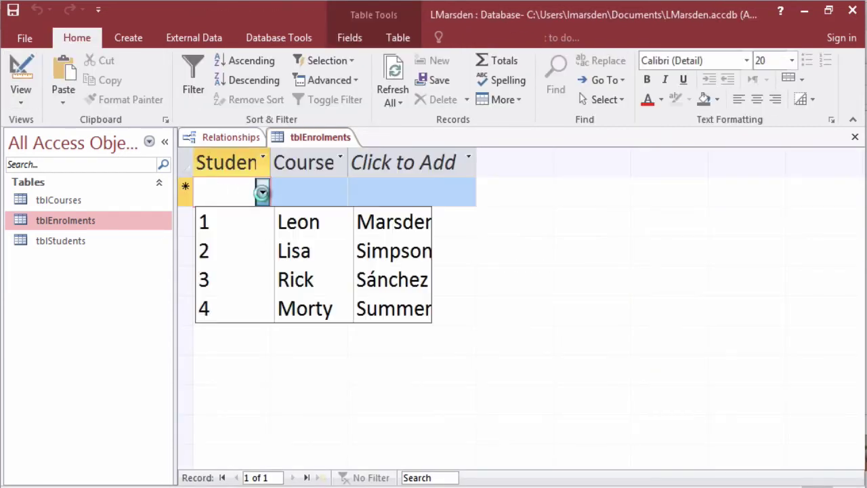
{"action": "left_click", "coordinate": [267, 229]}
{"action": "left_click", "coordinate": [318, 203]}
{"action": "left_click", "coordinate": [339, 194]}
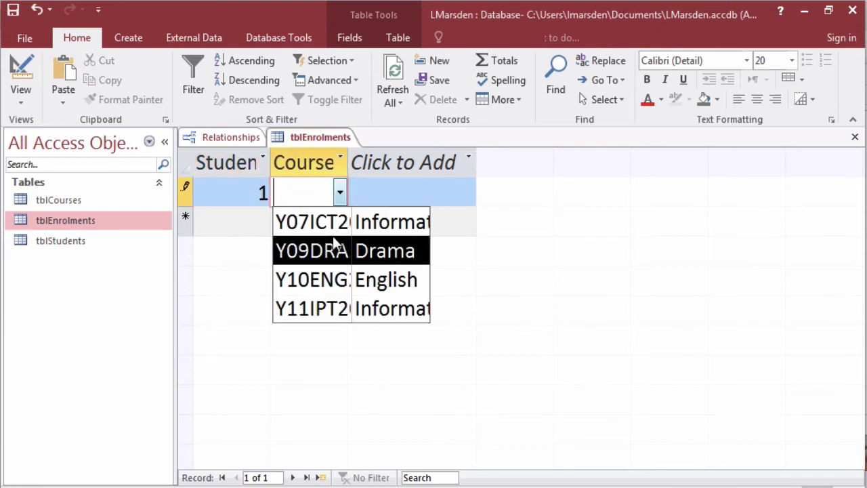
{"action": "left_click", "coordinate": [334, 225]}
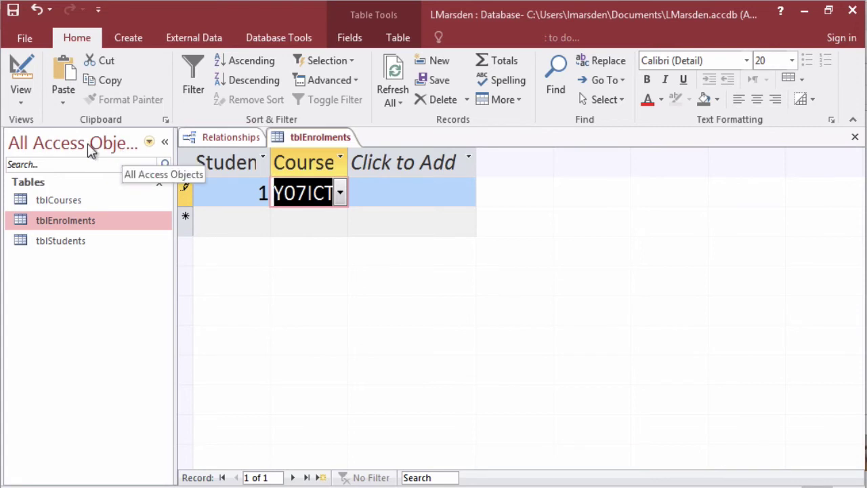
{"action": "key", "text": "Escape"}
{"action": "key", "text": "Escape"}
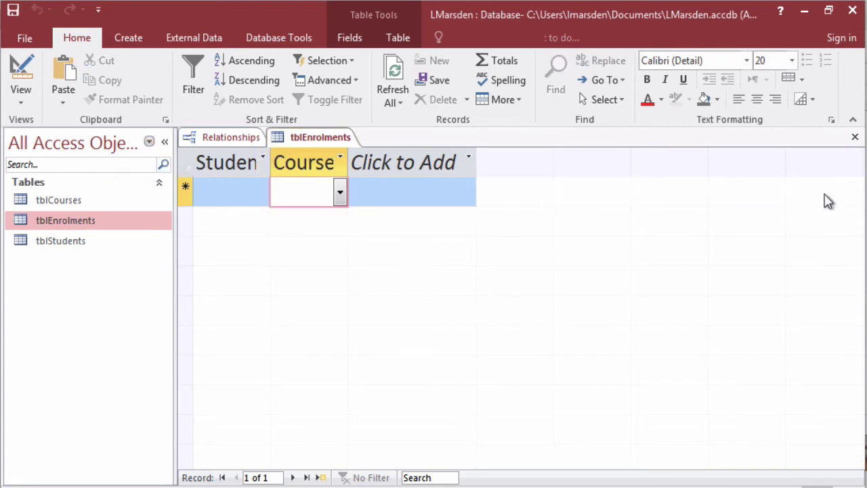
Close tblEnrolments, show all relationships, and enforce referential integrity on the Student_ID relationship
{"action": "left_click", "coordinate": [854, 137]}
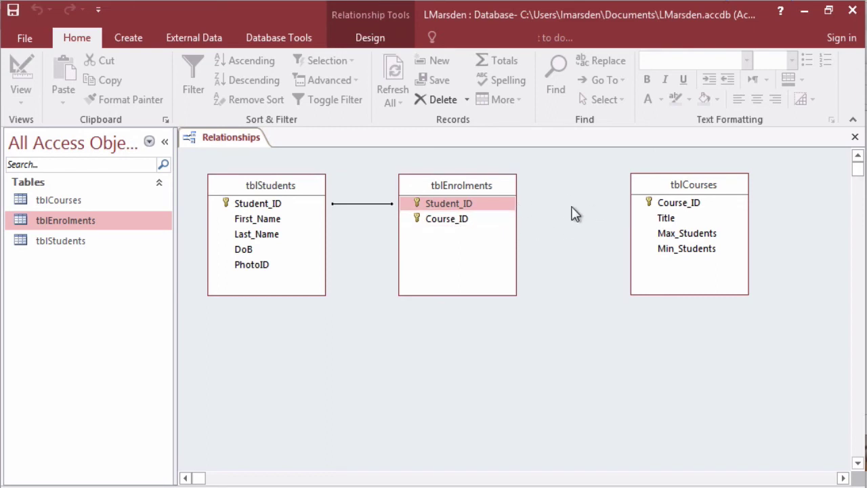
{"action": "right_click", "coordinate": [583, 312]}
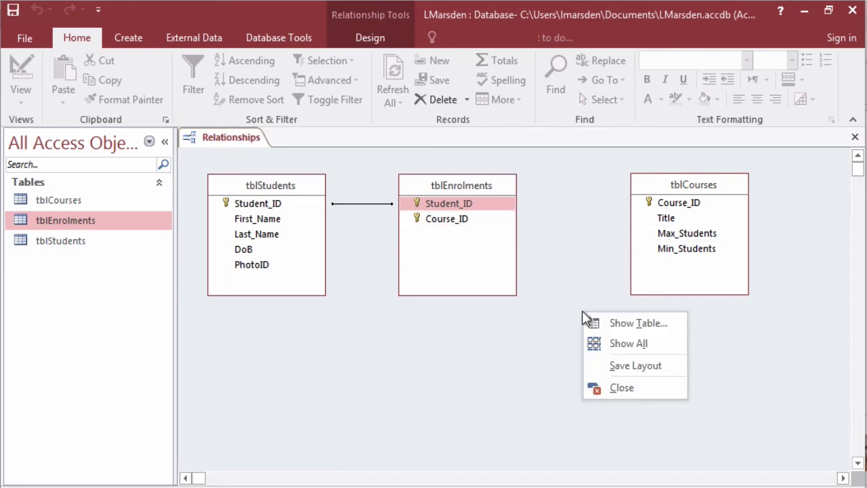
{"action": "left_click", "coordinate": [614, 347]}
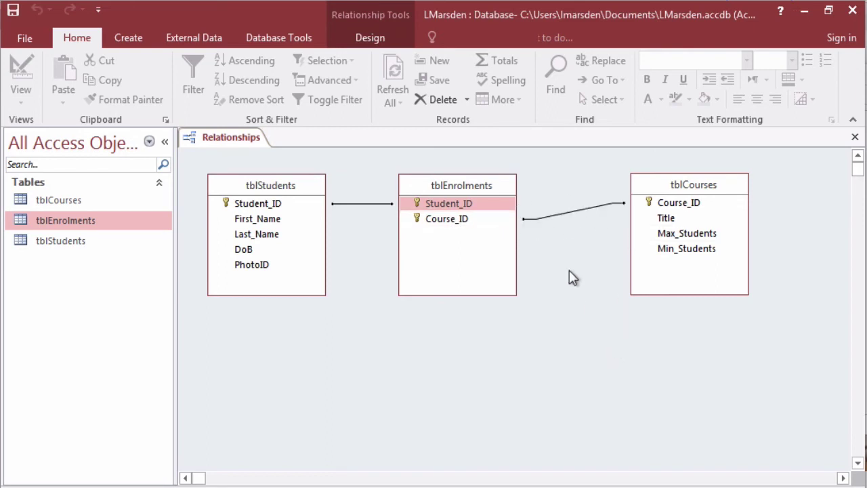
{"action": "right_click", "coordinate": [360, 210]}
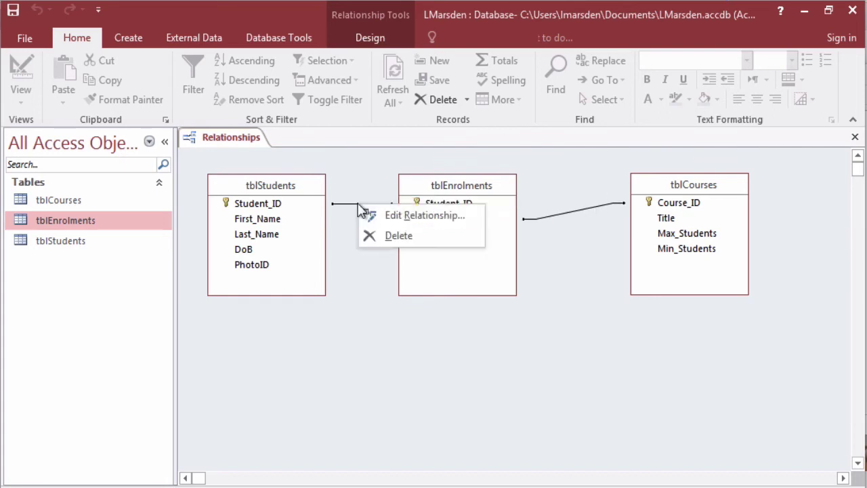
{"action": "left_click", "coordinate": [387, 214]}
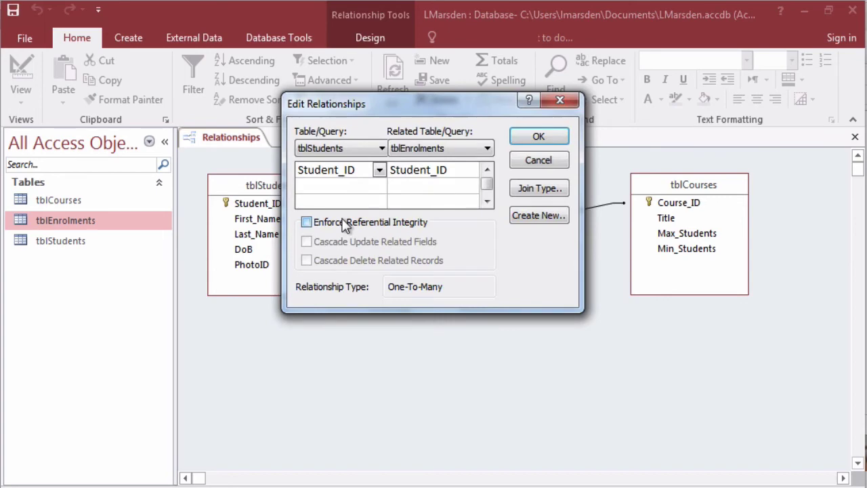
{"action": "left_click", "coordinate": [344, 224]}
{"action": "left_click", "coordinate": [537, 136]}
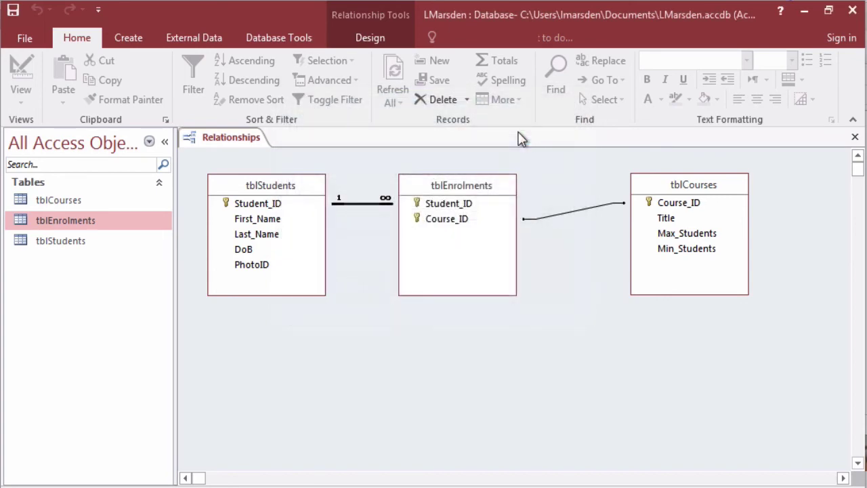
Enforce referential integrity on the Course_ID relationship between tblCourses and tblEnrolments
{"action": "left_click", "coordinate": [551, 217]}
{"action": "right_click", "coordinate": [554, 221]}
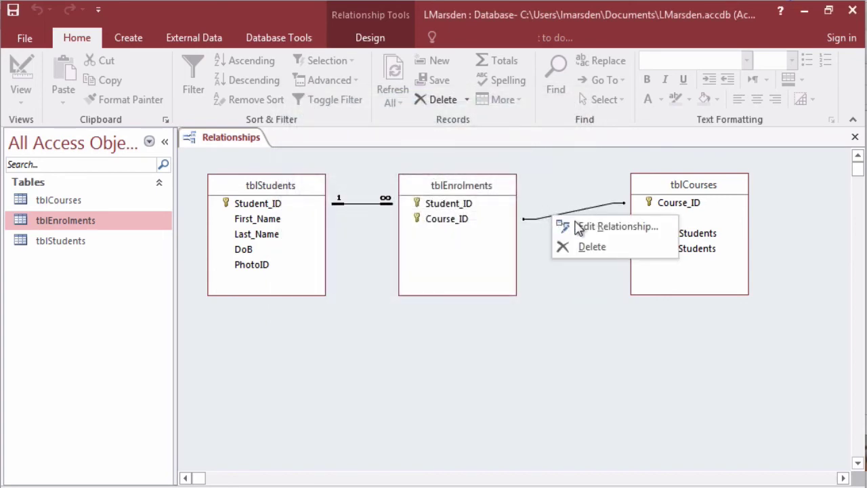
{"action": "left_click", "coordinate": [578, 225]}
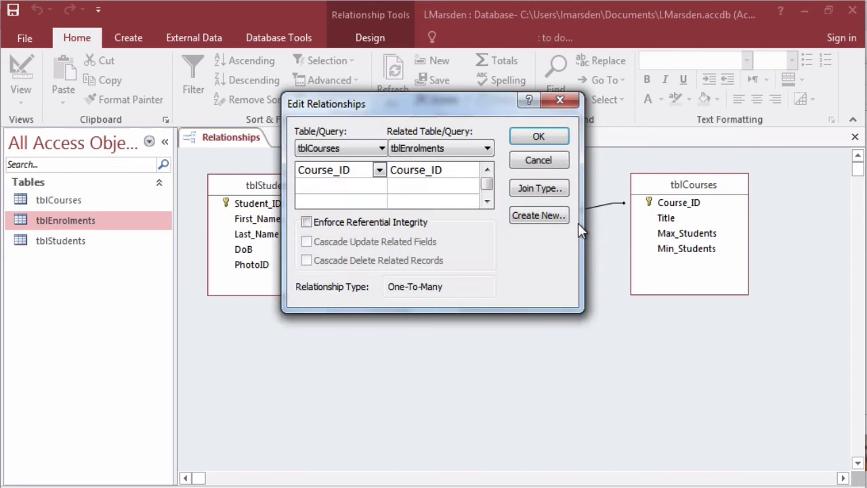
{"action": "left_click", "coordinate": [343, 223]}
{"action": "left_click", "coordinate": [536, 138]}
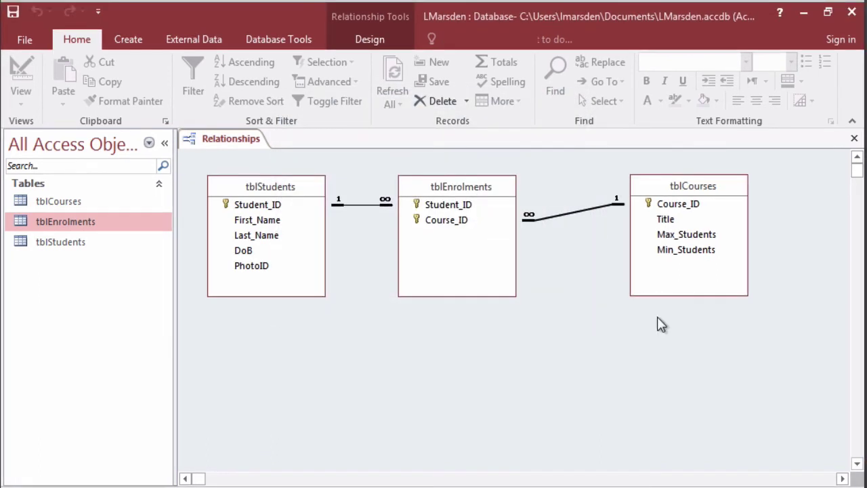
Open tblEnrolments and add a record enrolling student 1 in Y11IPT2
{"action": "double_click", "coordinate": [94, 224]}
{"action": "left_click", "coordinate": [262, 194]}
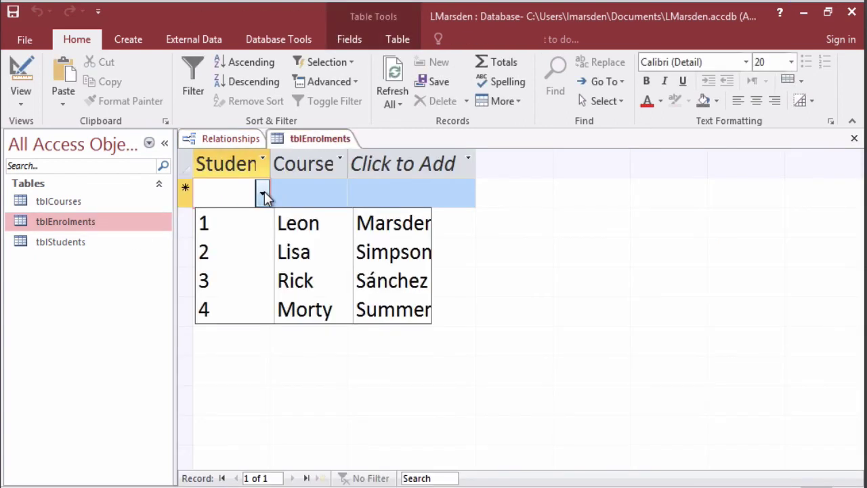
{"action": "left_click", "coordinate": [269, 217]}
{"action": "left_click", "coordinate": [319, 191]}
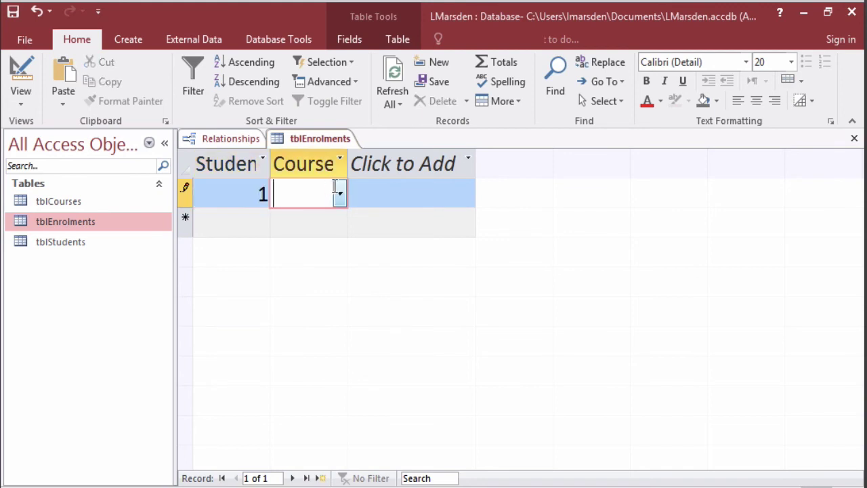
{"action": "left_click", "coordinate": [344, 185]}
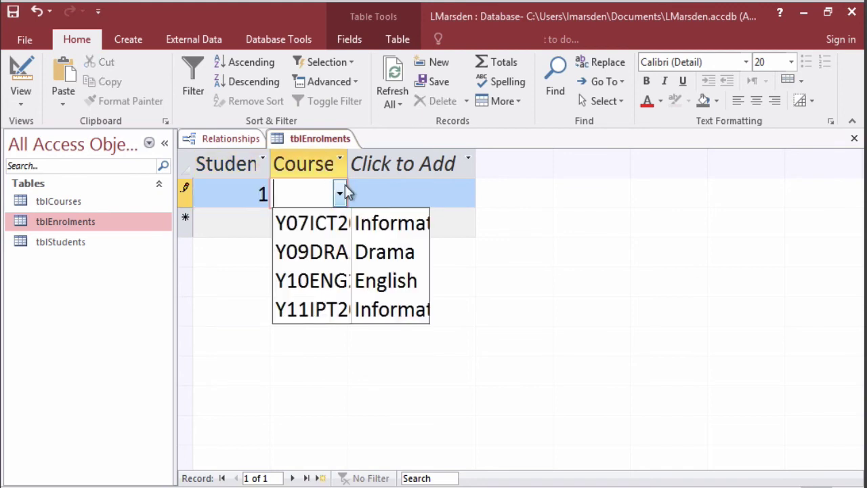
{"action": "left_click", "coordinate": [337, 308]}
{"action": "key", "text": "Tab"}
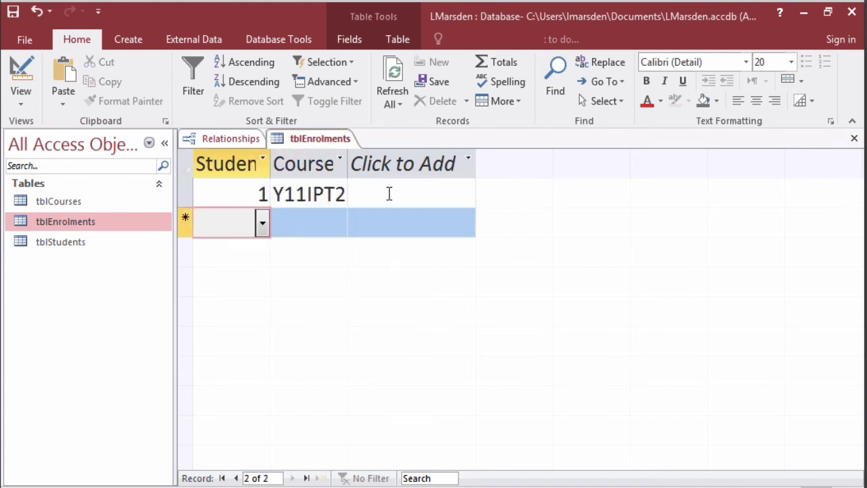
Add a second record enrolling student 1 in Y09DRA
{"action": "left_click", "coordinate": [263, 222]}
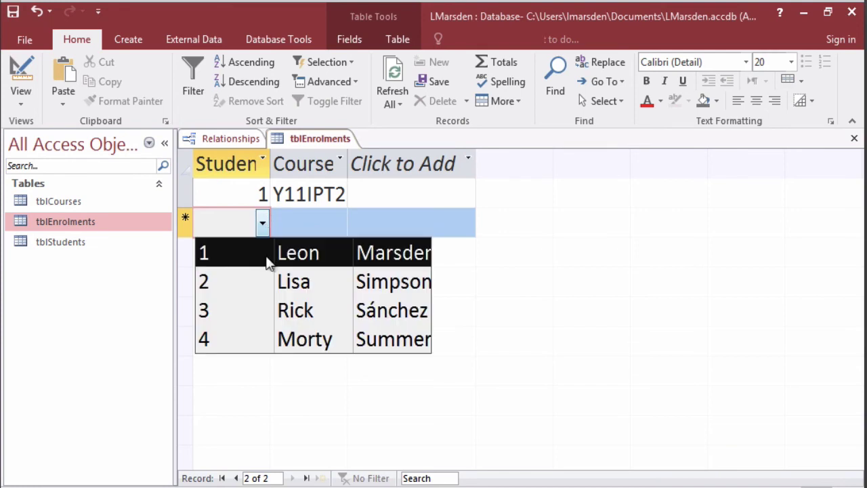
{"action": "left_click", "coordinate": [283, 249]}
{"action": "key", "text": "Tab"}
{"action": "left_click", "coordinate": [339, 222]}
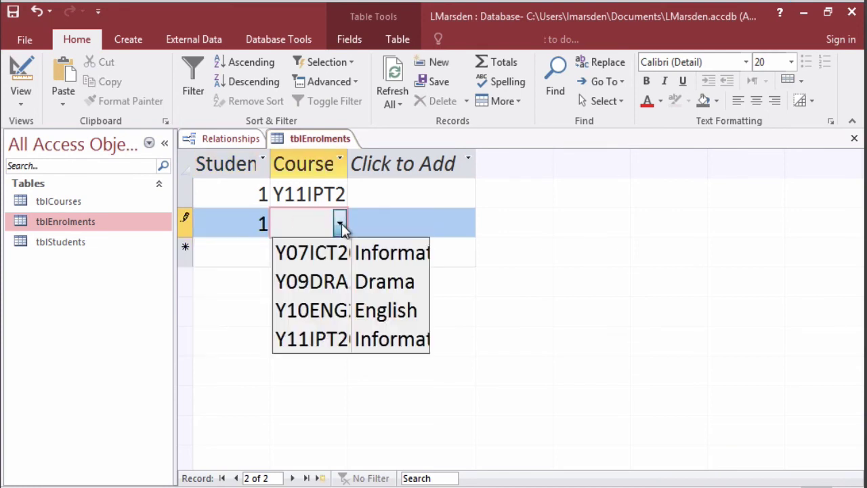
{"action": "left_click", "coordinate": [343, 278]}
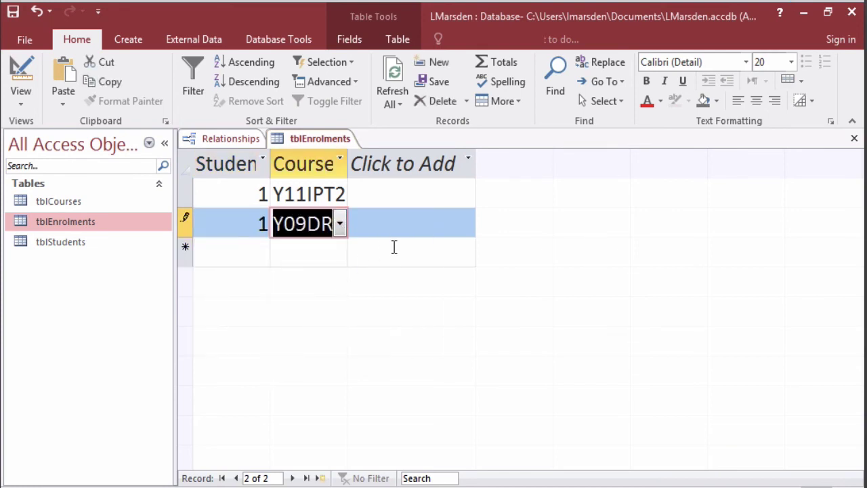
{"action": "key", "text": "Tab"}
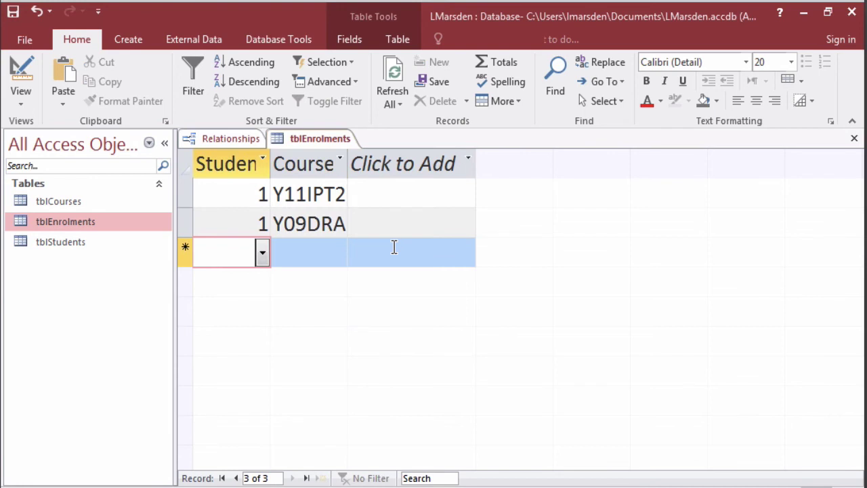
Start a third record for student 1 and open the course list
{"action": "left_click", "coordinate": [262, 254]}
{"action": "left_click", "coordinate": [261, 279]}
{"action": "left_click", "coordinate": [315, 261]}
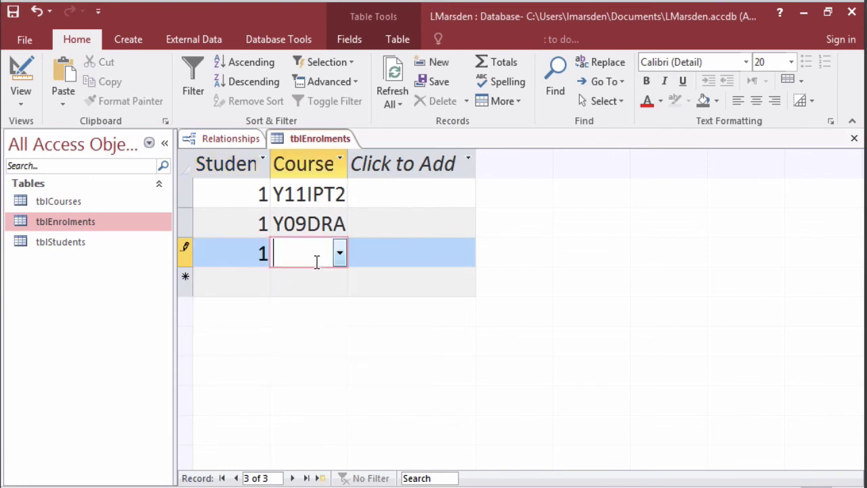
{"action": "left_click", "coordinate": [338, 254]}
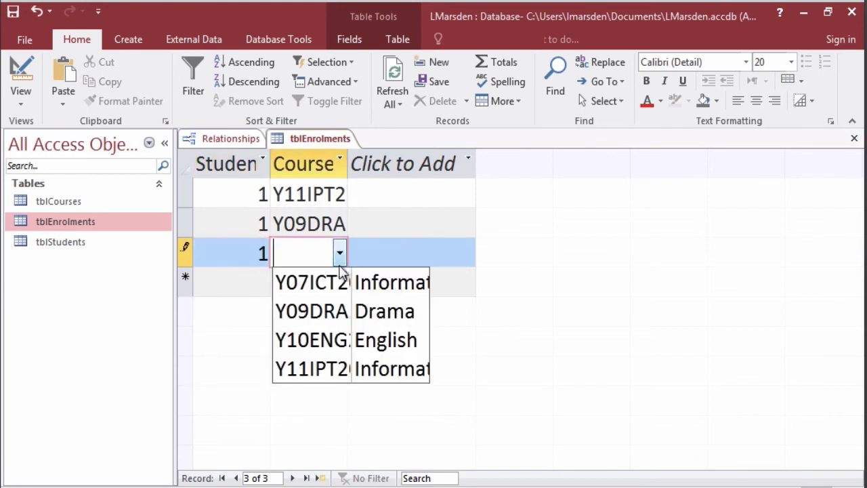
Try a duplicate Y11IPT2 enrolment for student 1, dismiss the error, and cancel the record
{"action": "left_click", "coordinate": [328, 366]}
{"action": "key", "text": "Return"}
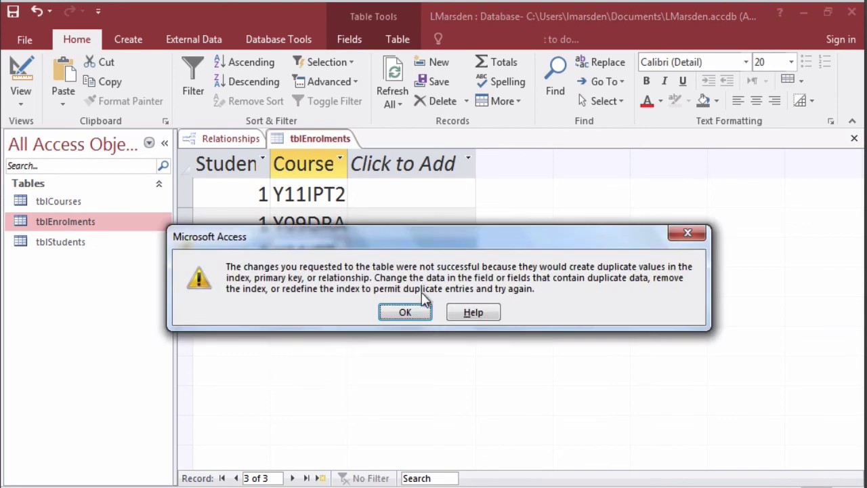
{"action": "left_click", "coordinate": [406, 312]}
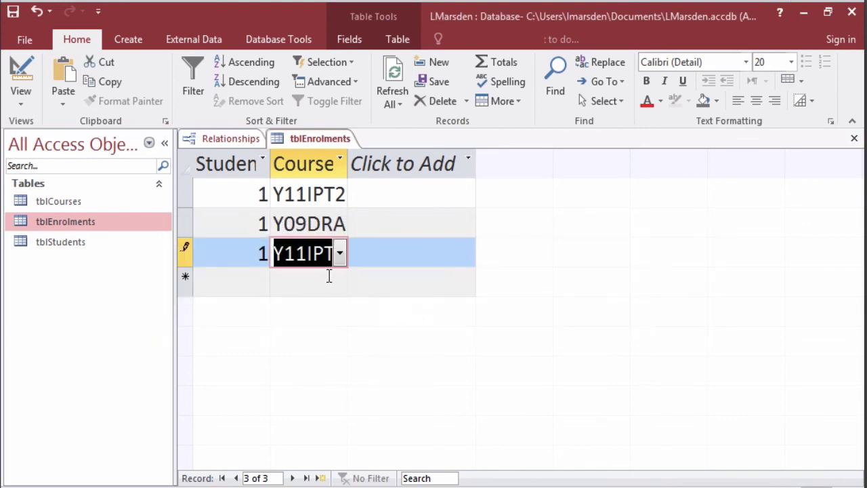
{"action": "key", "text": "Escape"}
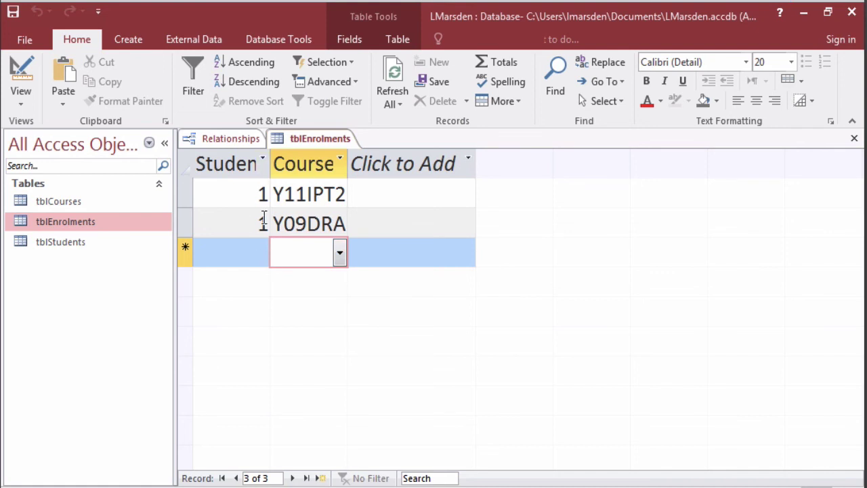